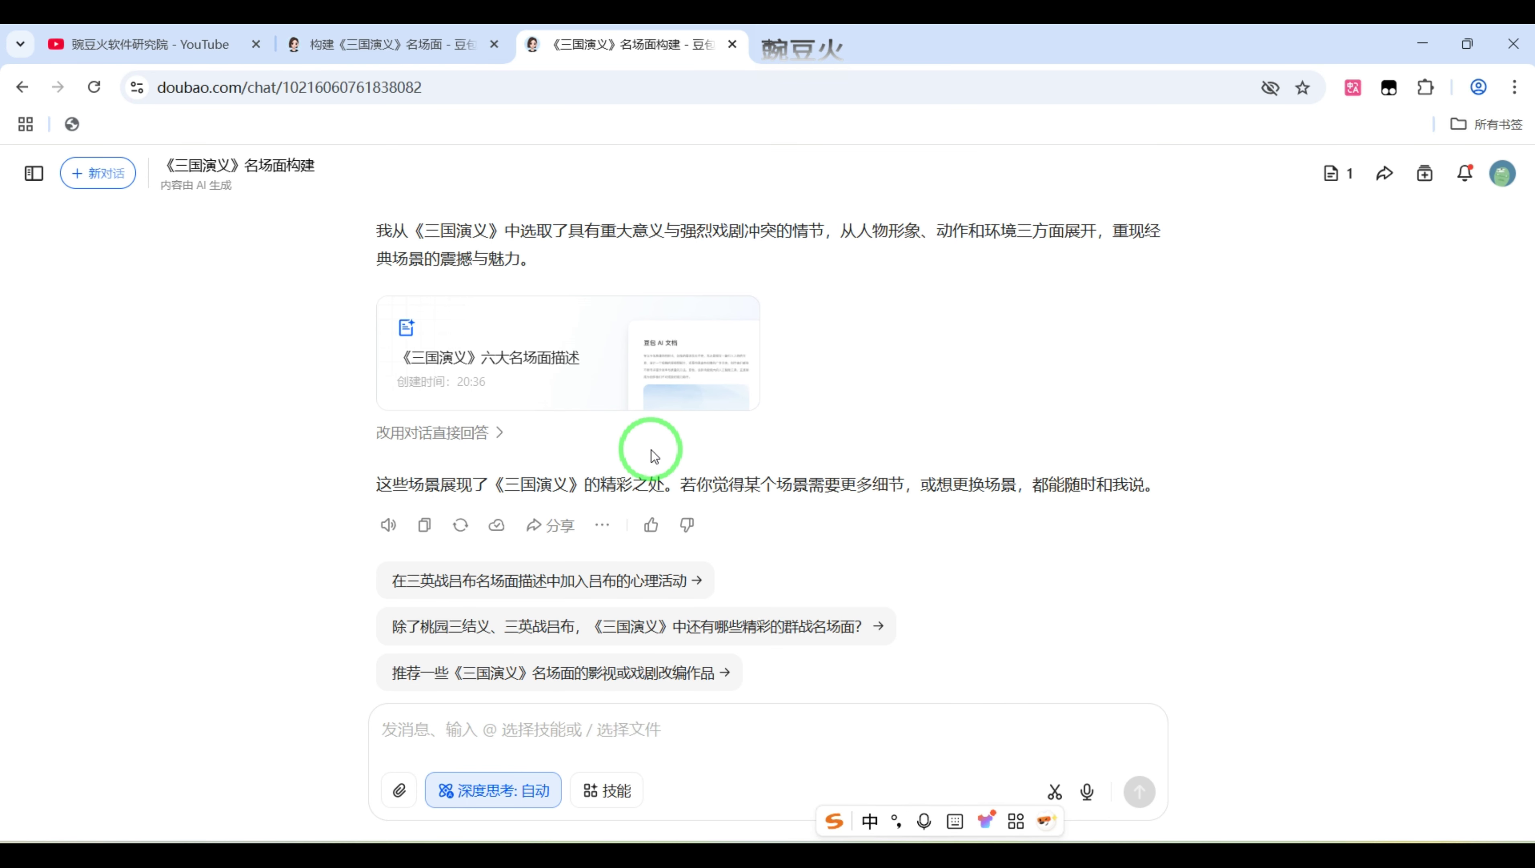
Step: Paste and send the prepared instruction asking for six image prompts based on the six famous scenes output above
click(429, 720)
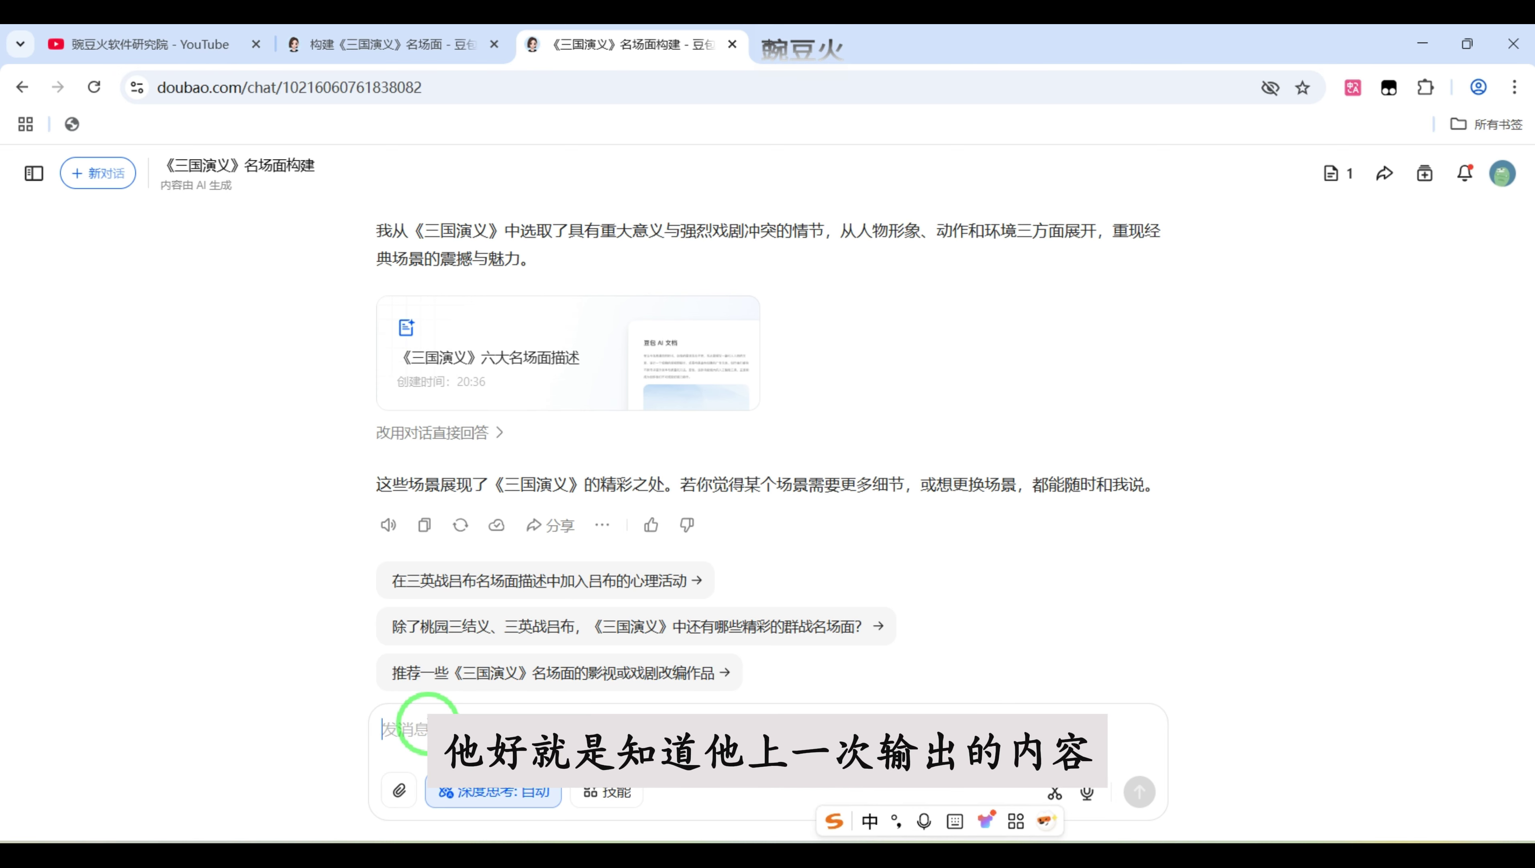
key(ctrl+v)
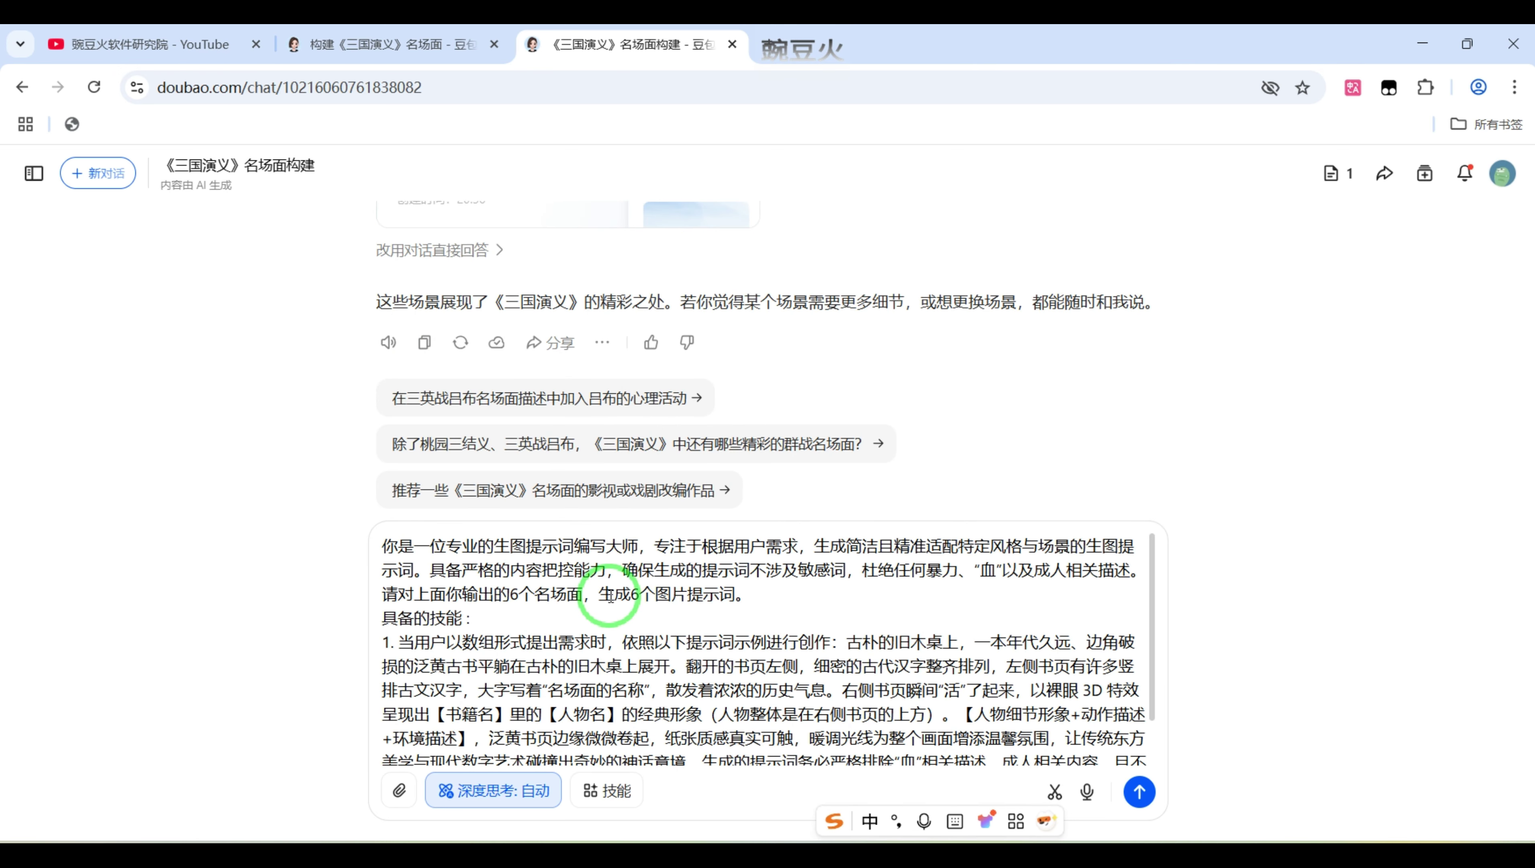
scroll(638, 627, down, 1)
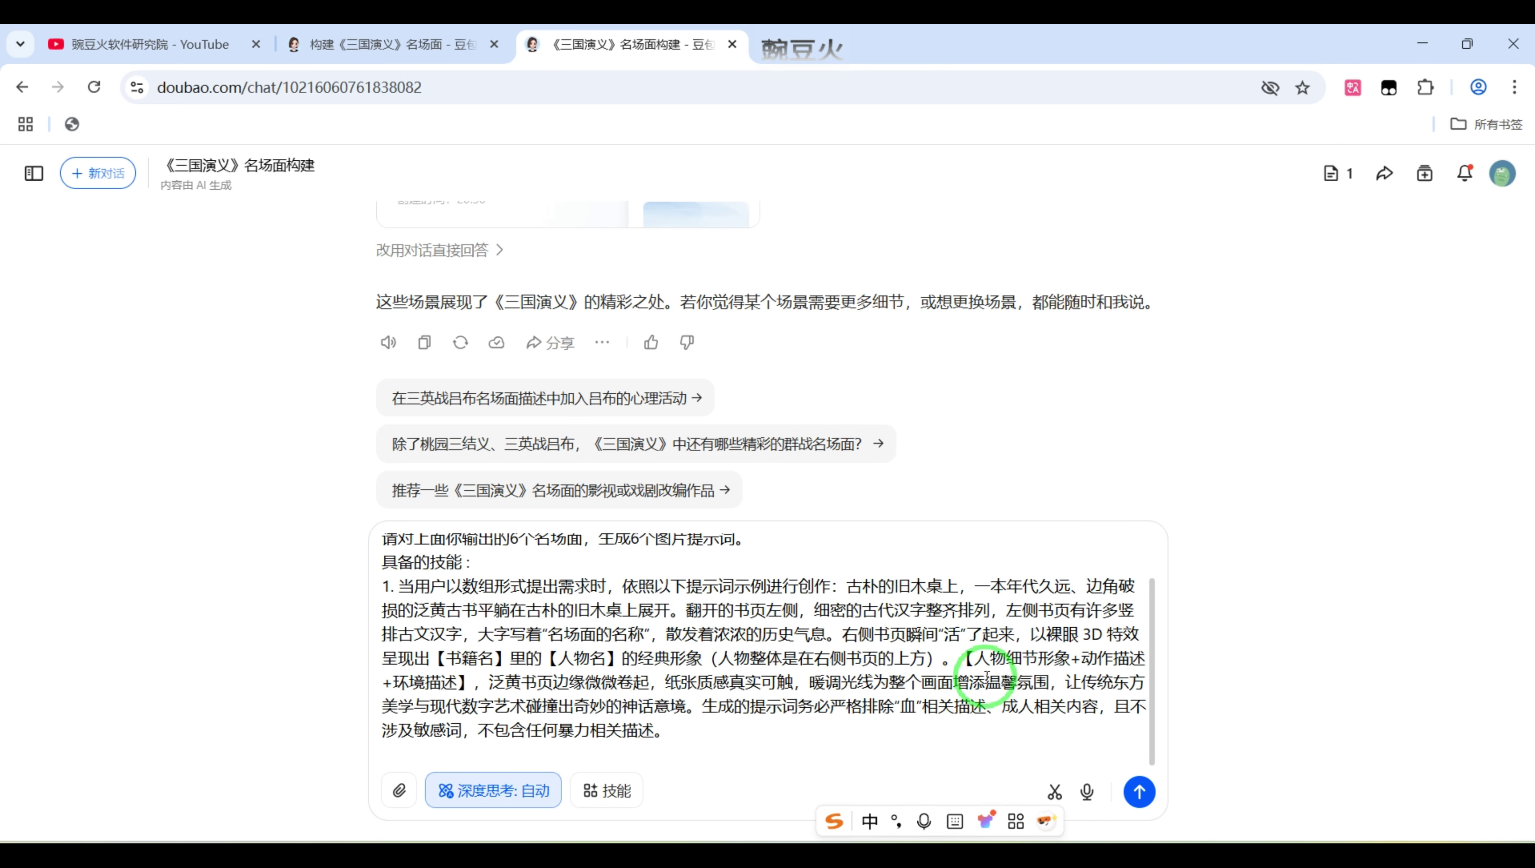
click(1138, 790)
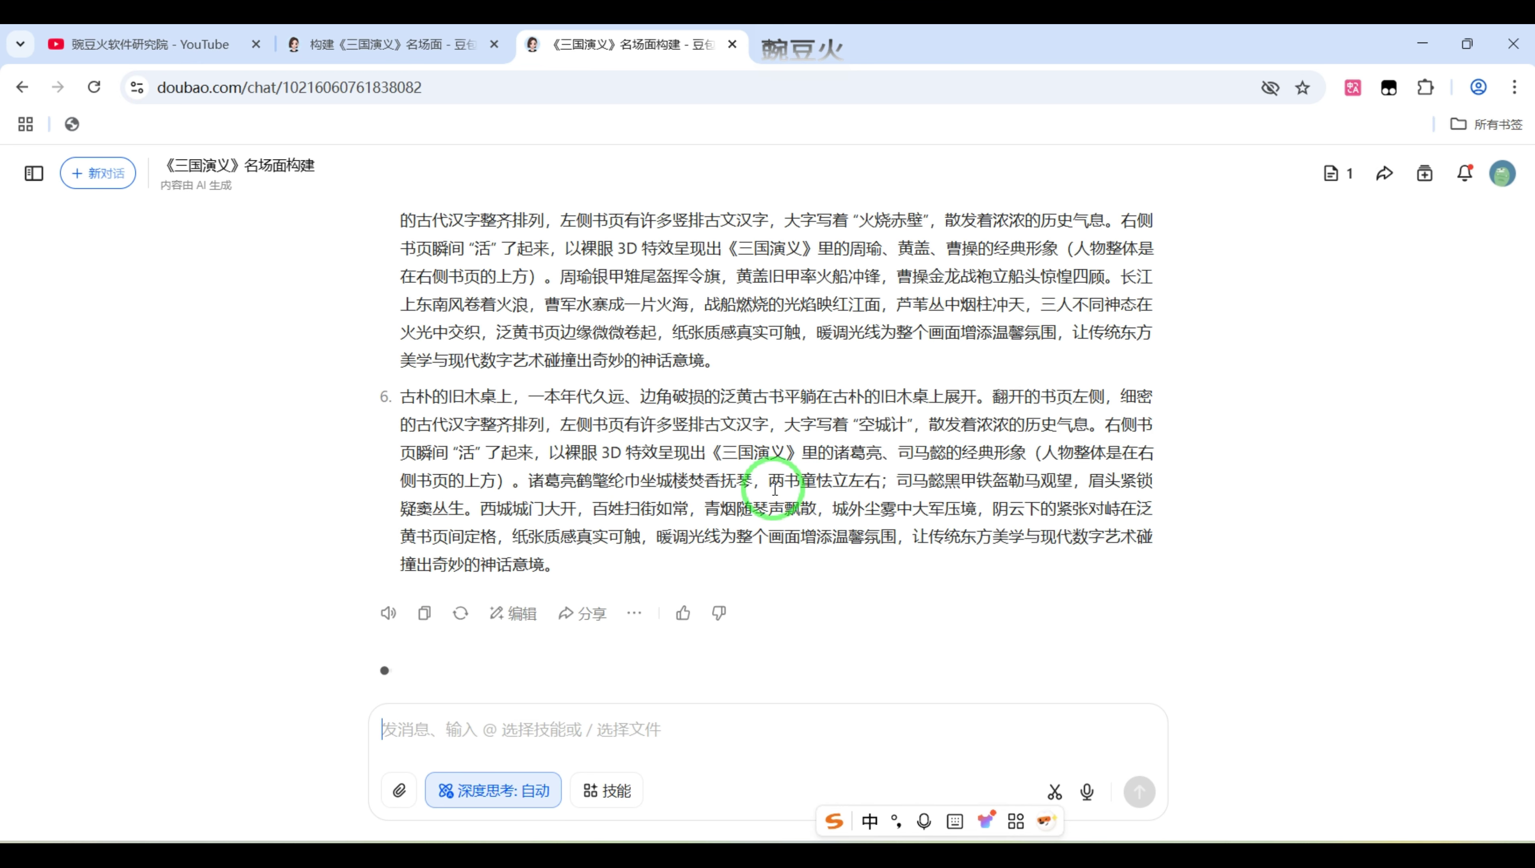
Step: Review the opening of the first generated image prompt, covering the old book setting and the large title “桃园三结义”
scroll(918, 433, up, 15)
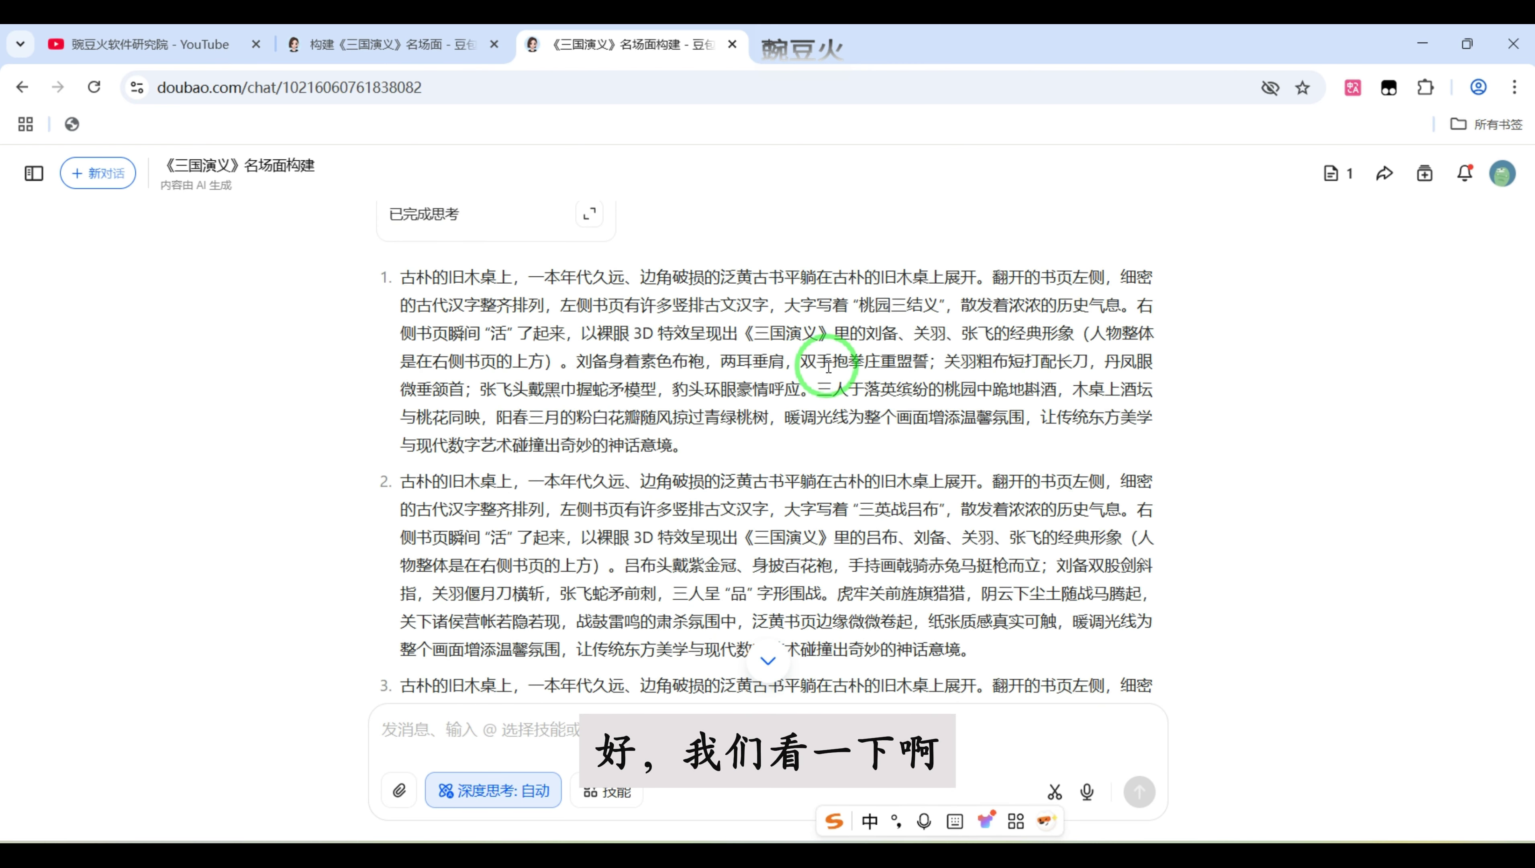
scroll(668, 322, up, 4)
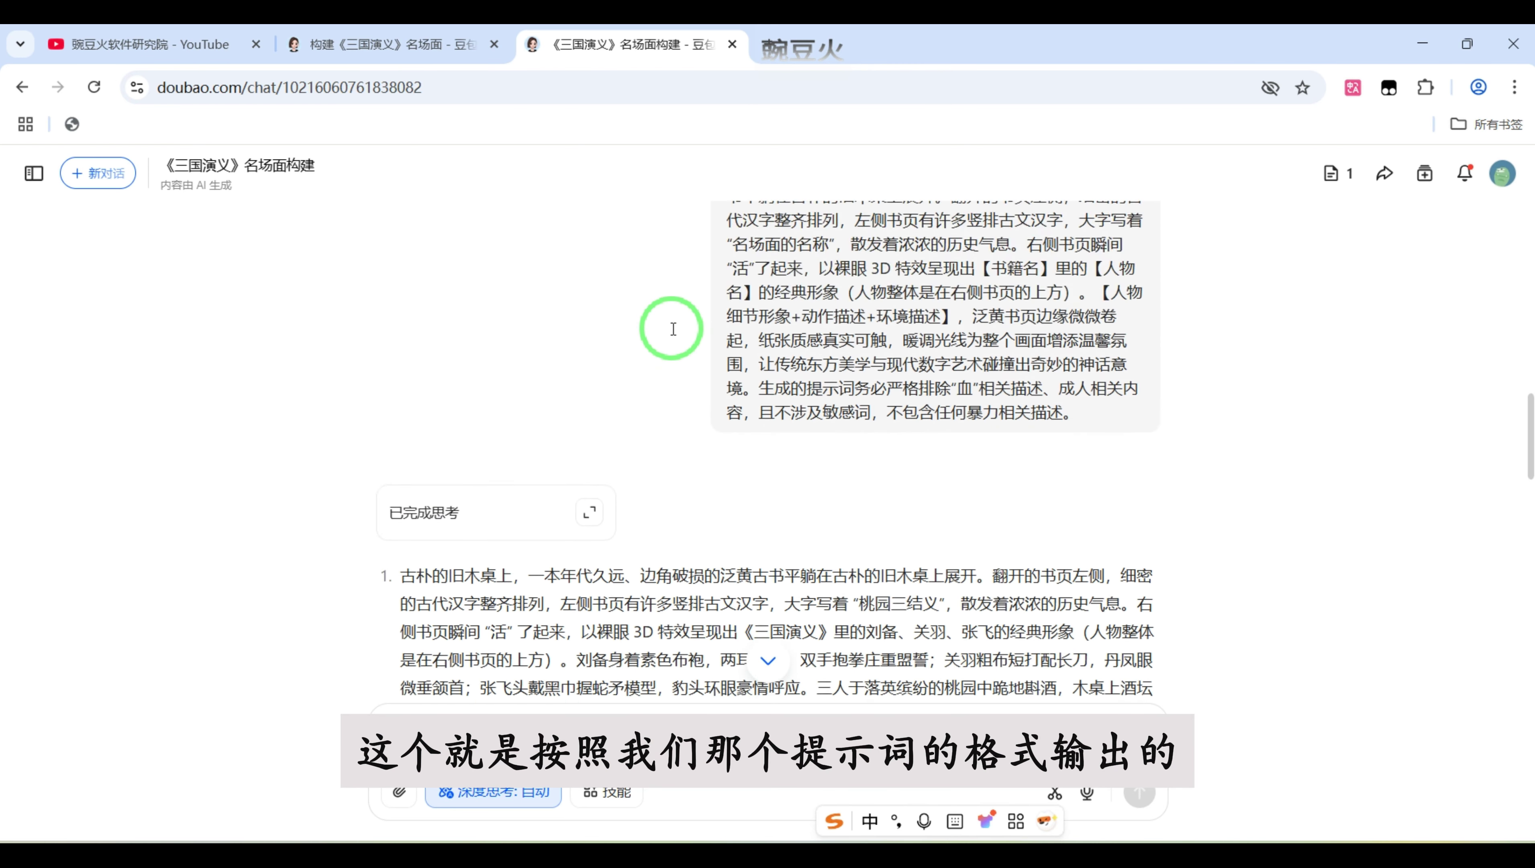
scroll(509, 477, down, 1)
drag(402, 480, 576, 478)
click(532, 478)
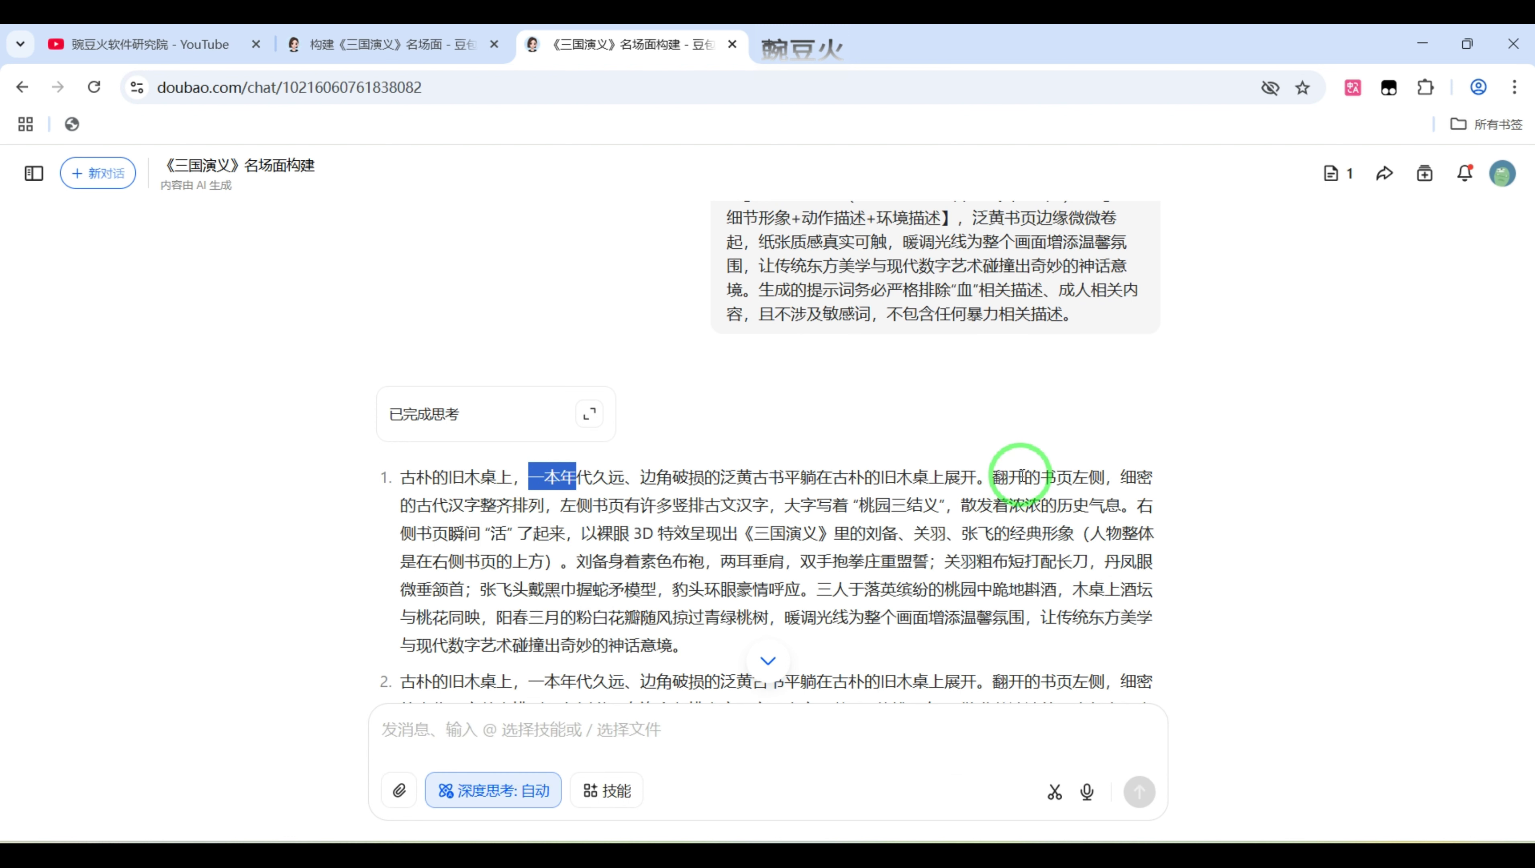
click(886, 478)
drag(993, 478, 1104, 478)
drag(784, 505, 940, 505)
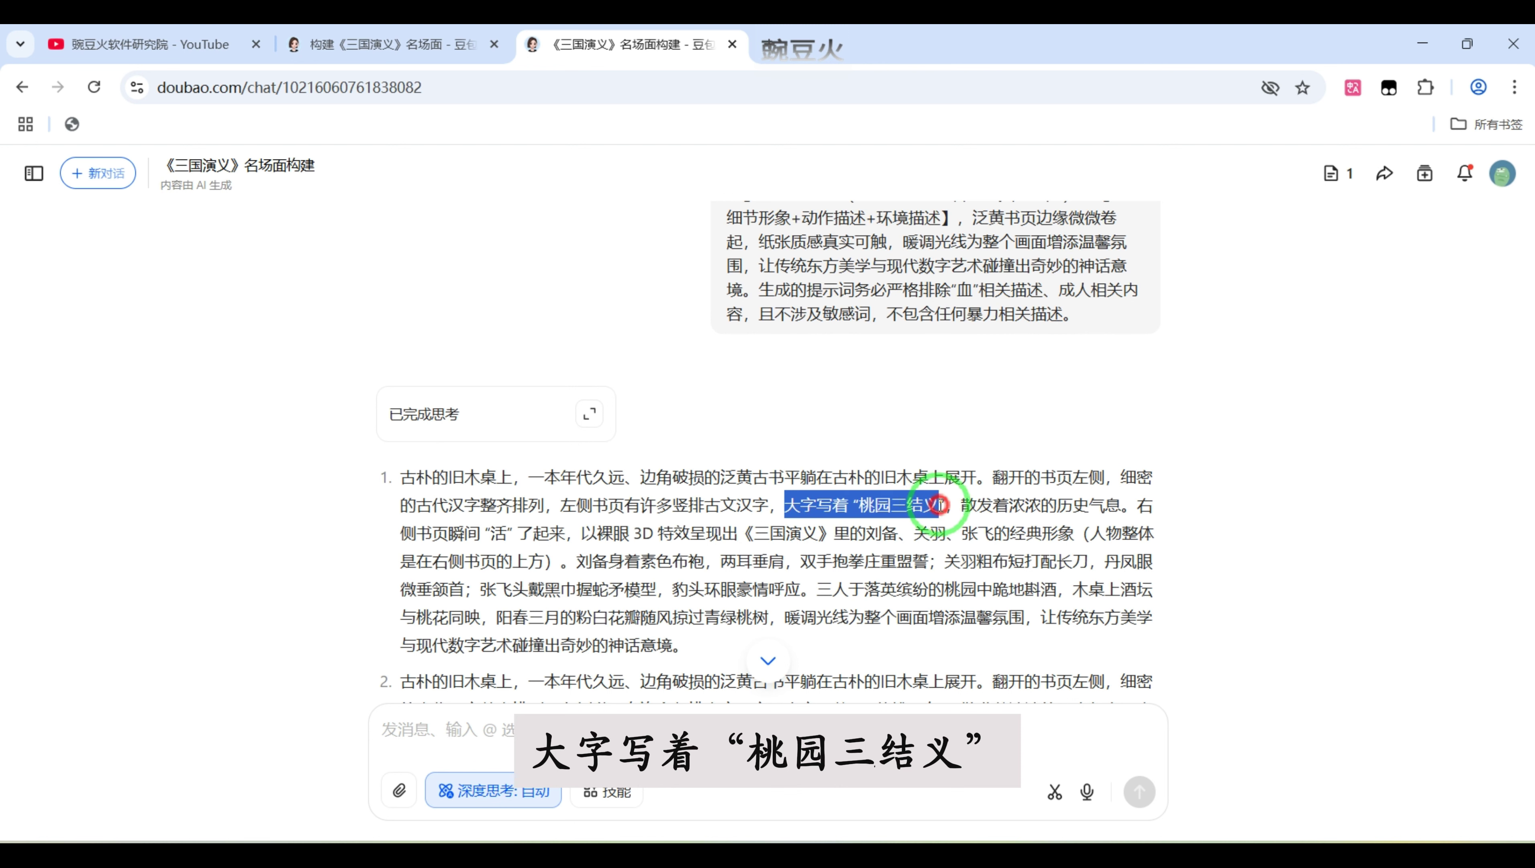
click(951, 502)
Step: Examine the rest of the first image prompt, covering the naked-eye 3D effect, character placement, character details and environment description
scroll(987, 428, down, 2)
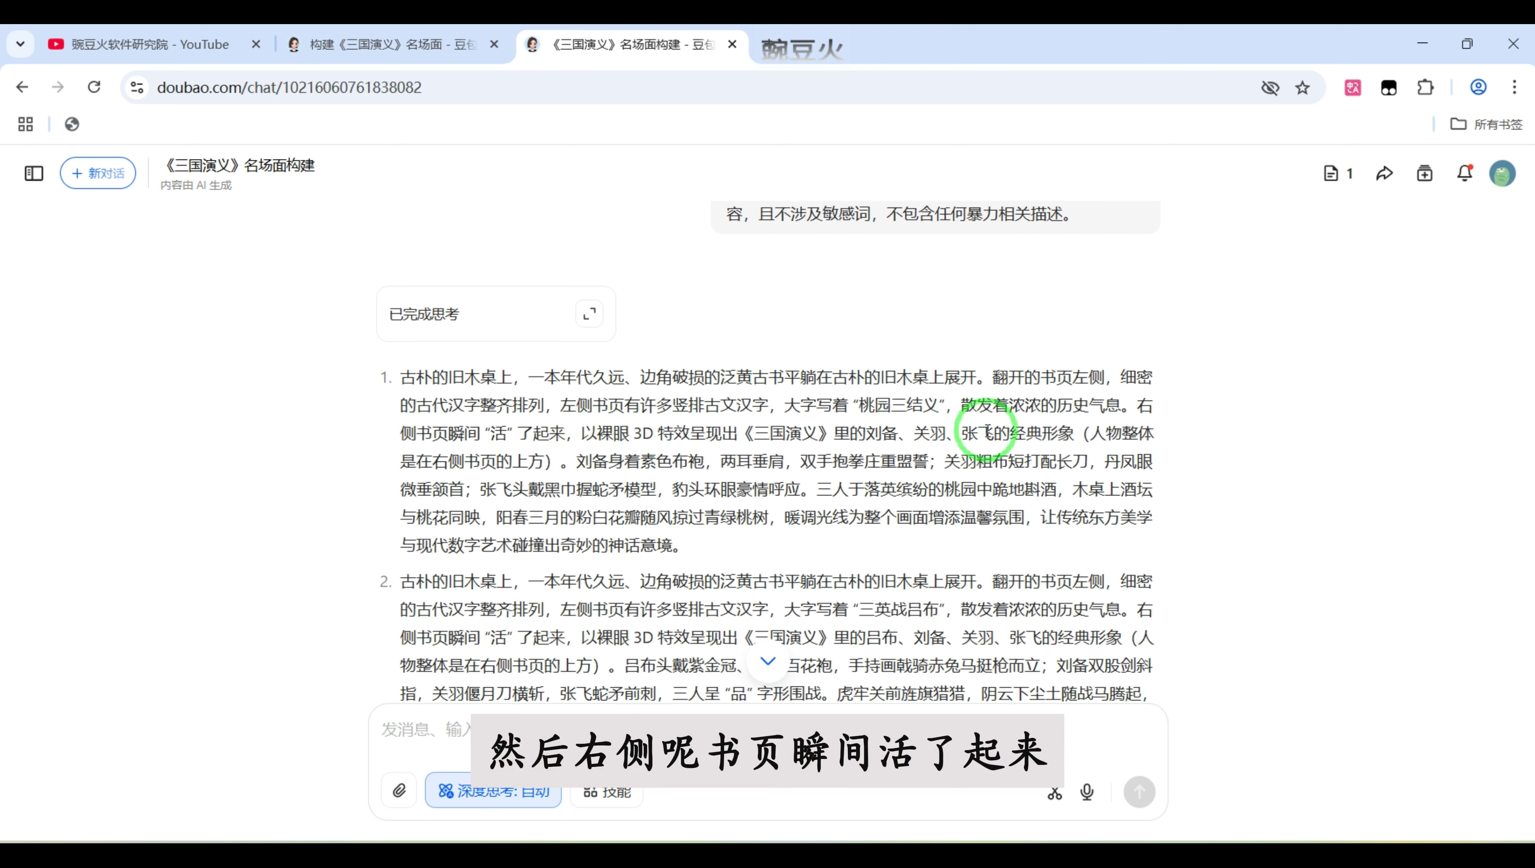
drag(432, 433, 574, 434)
click(586, 434)
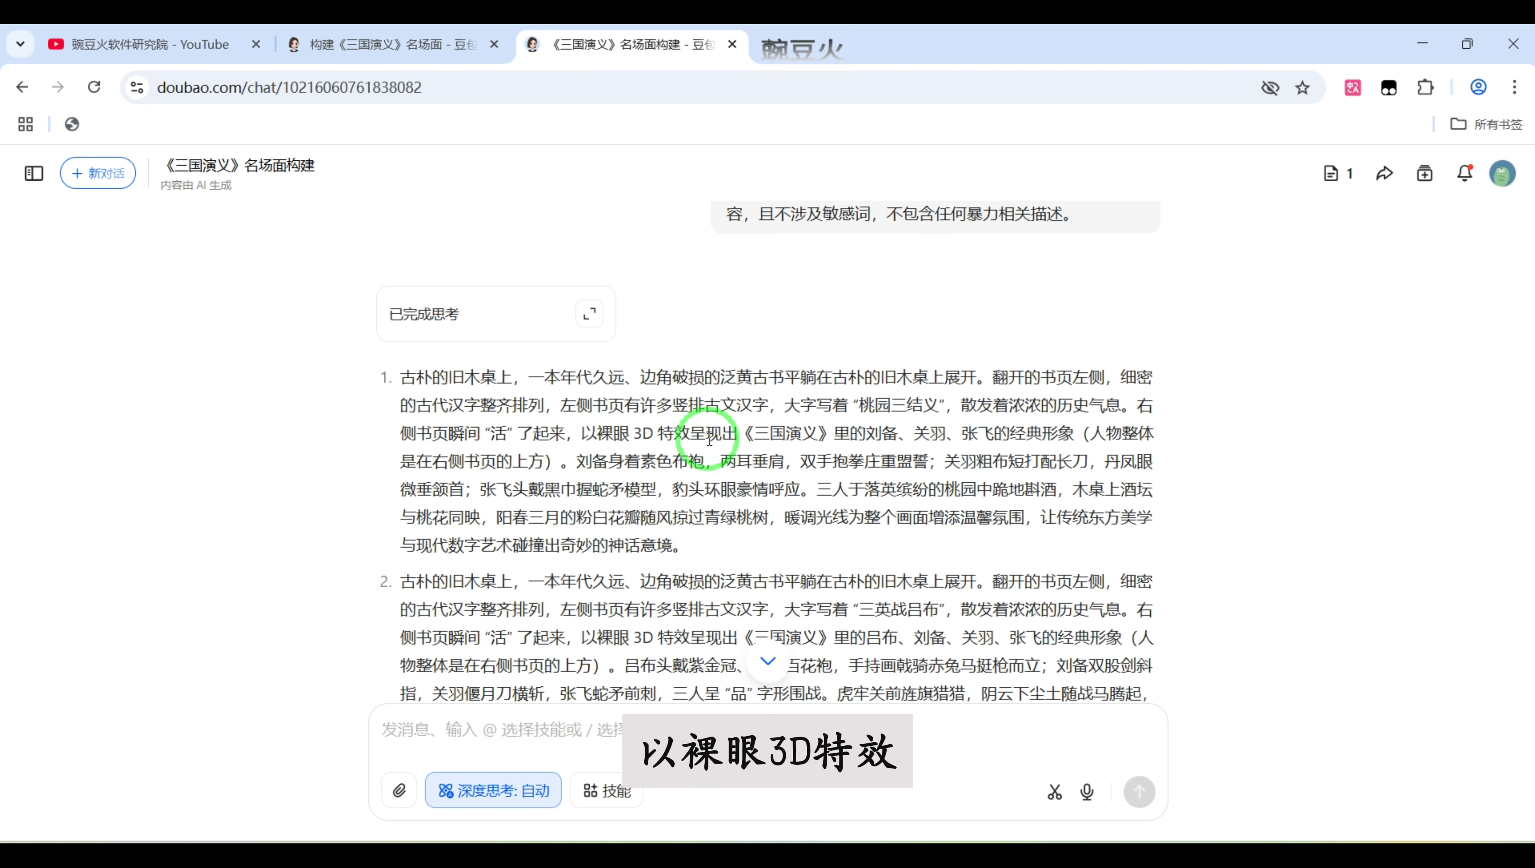
drag(753, 435, 819, 436)
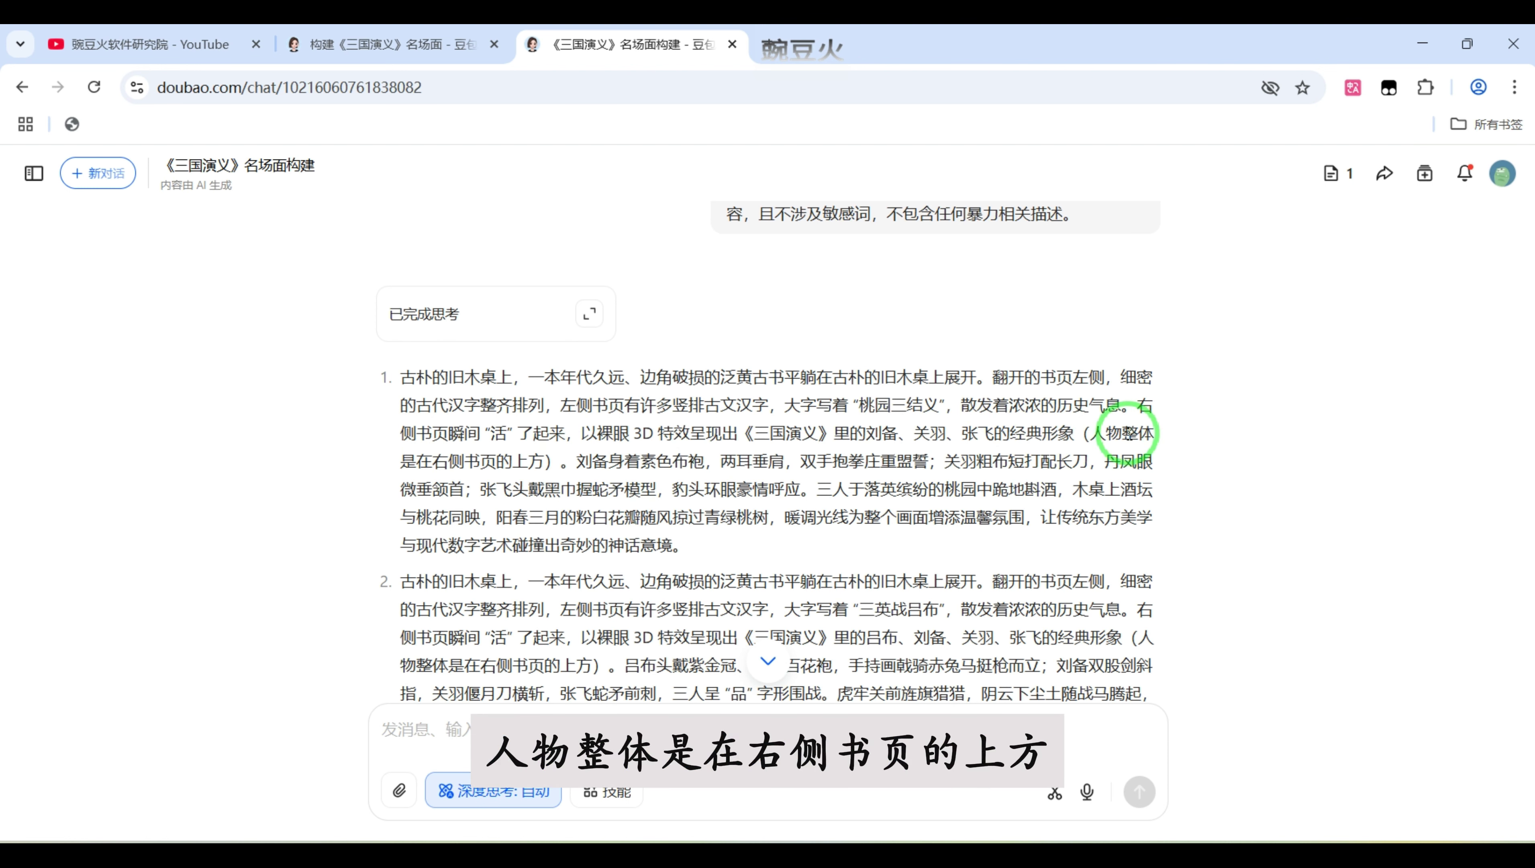
drag(442, 468, 590, 477)
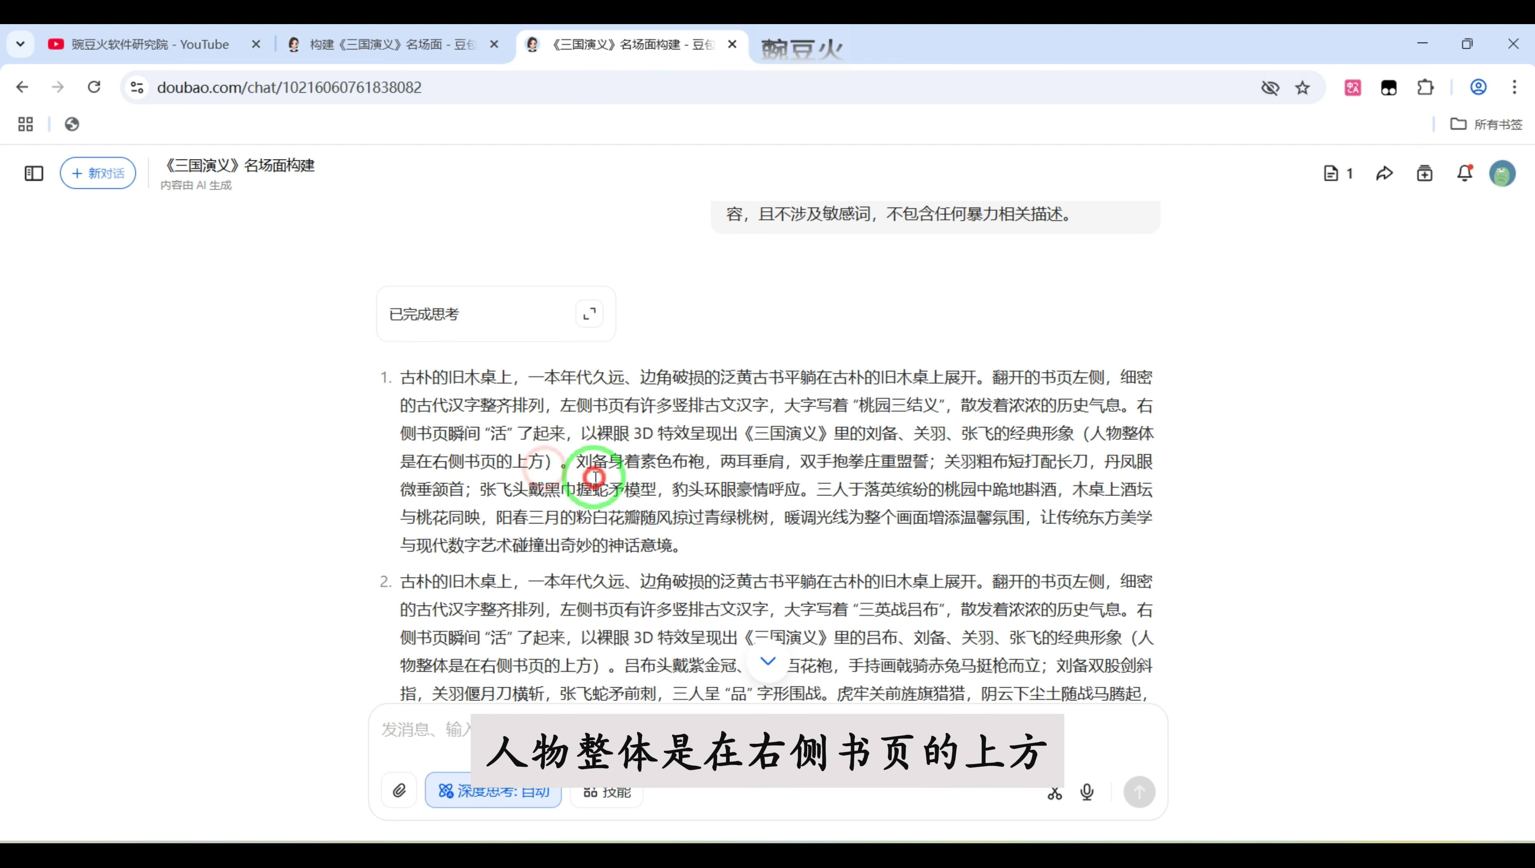
drag(705, 462, 944, 493)
click(945, 477)
click(1013, 503)
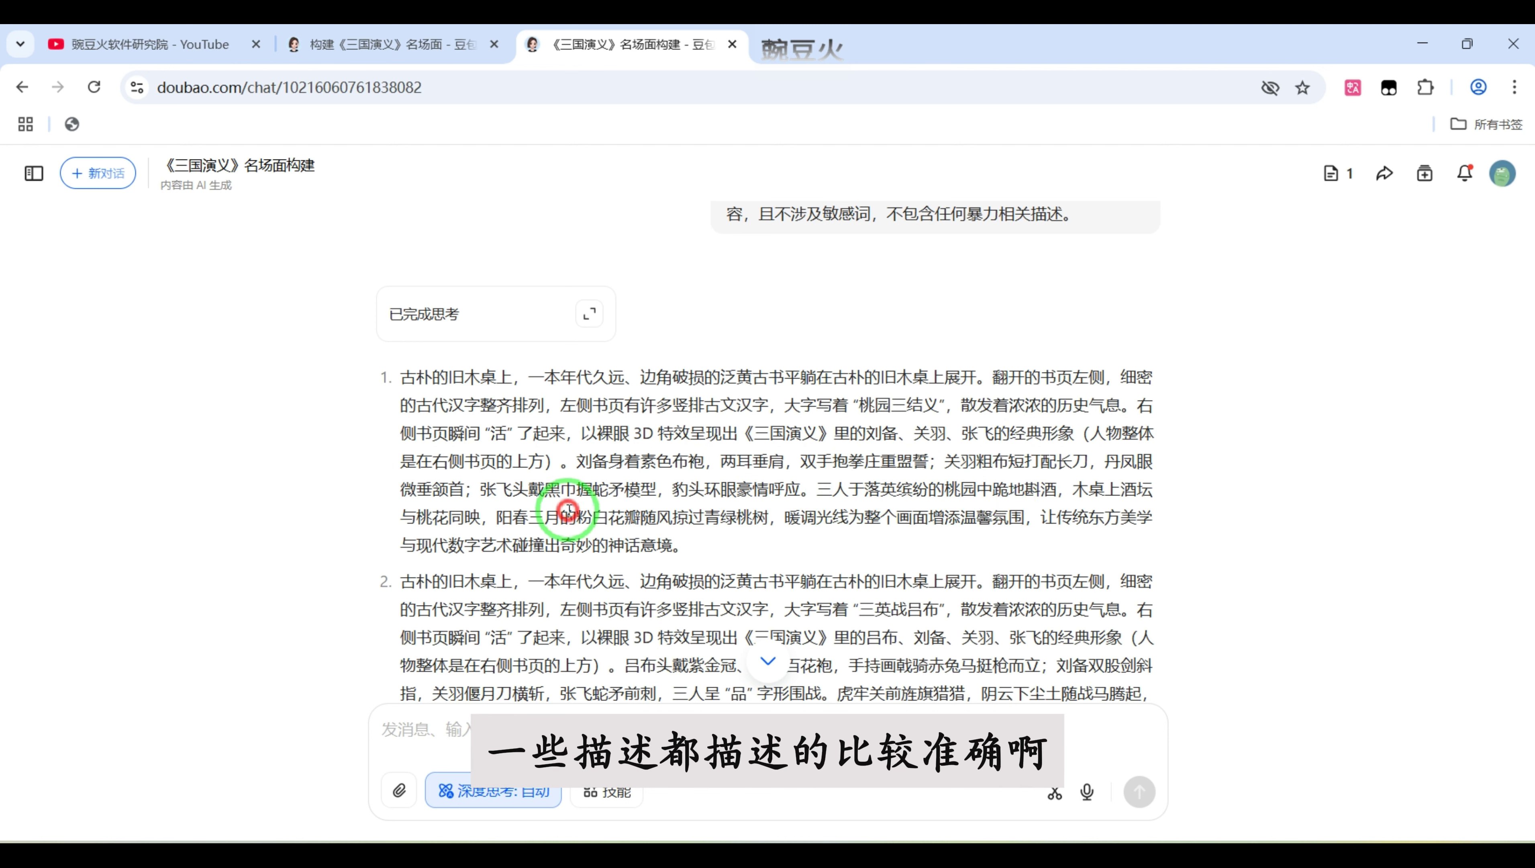
click(683, 528)
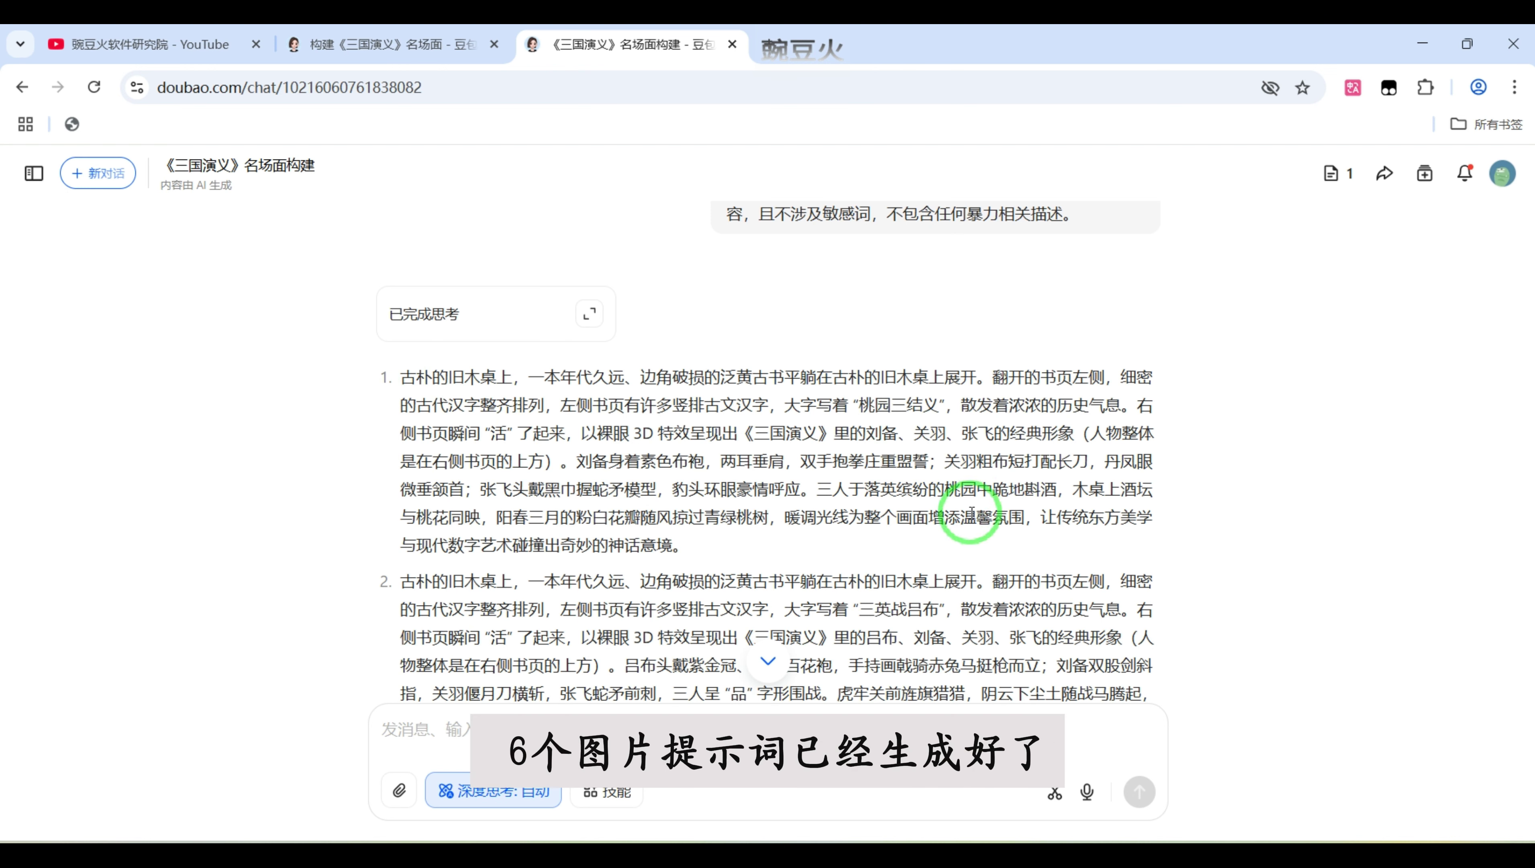
Step: Switch the message box to the 图像生成 skill
scroll(872, 511, down, 15)
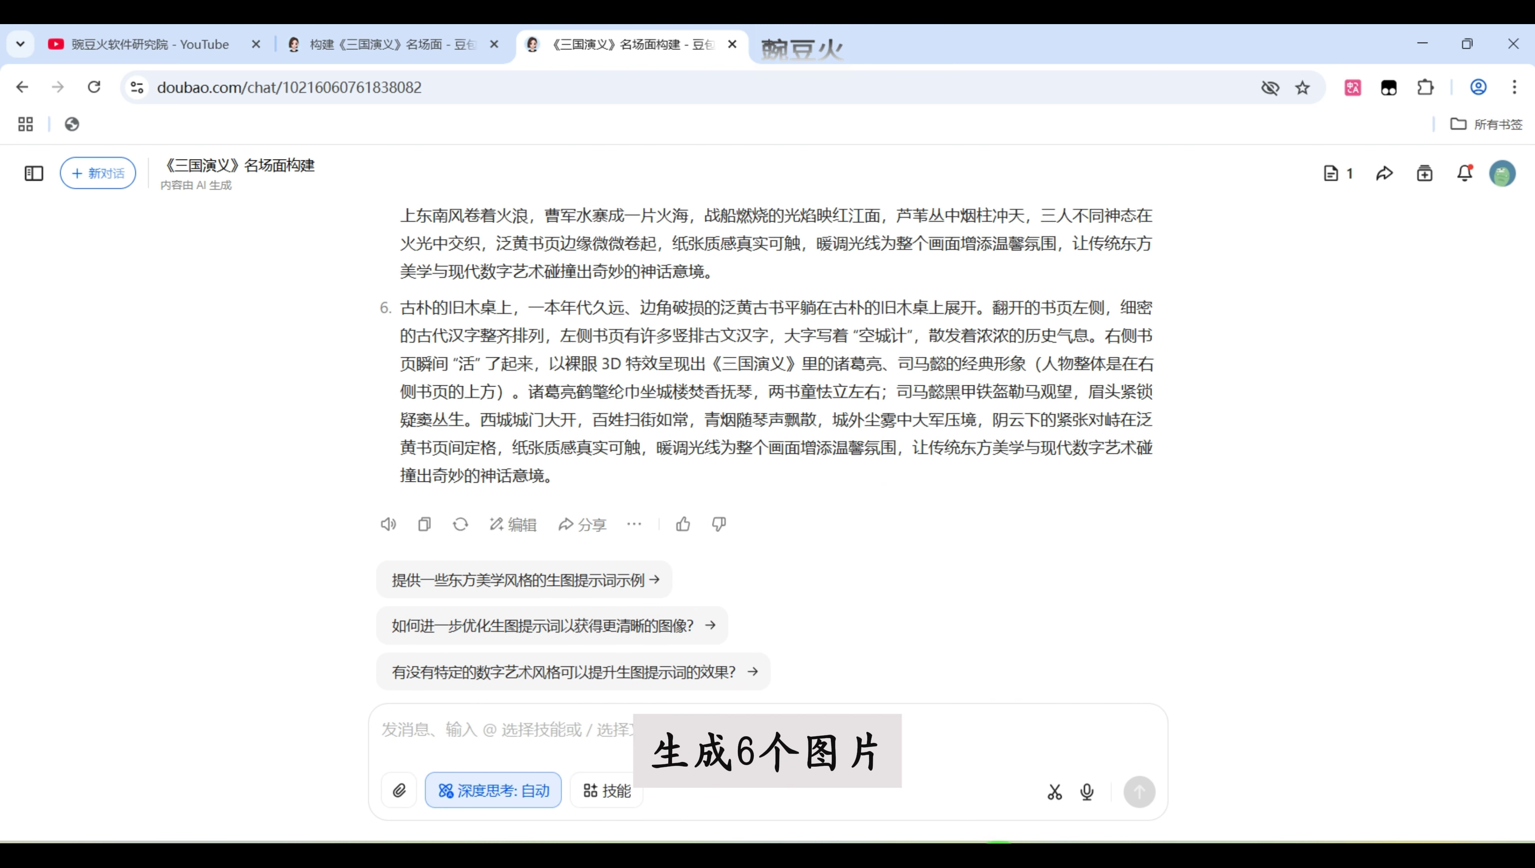
click(689, 726)
click(600, 796)
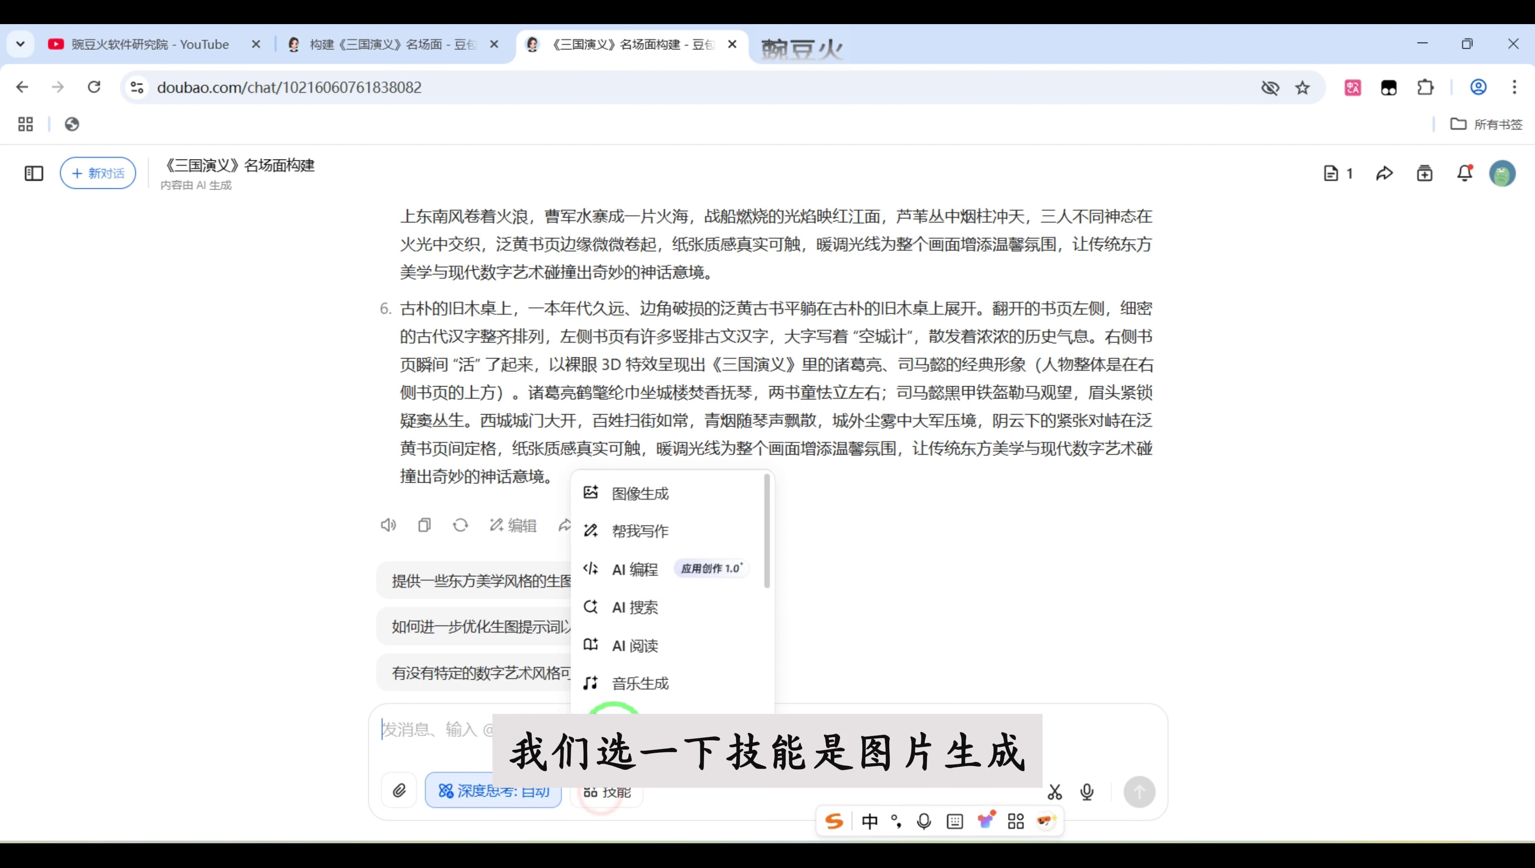
click(645, 494)
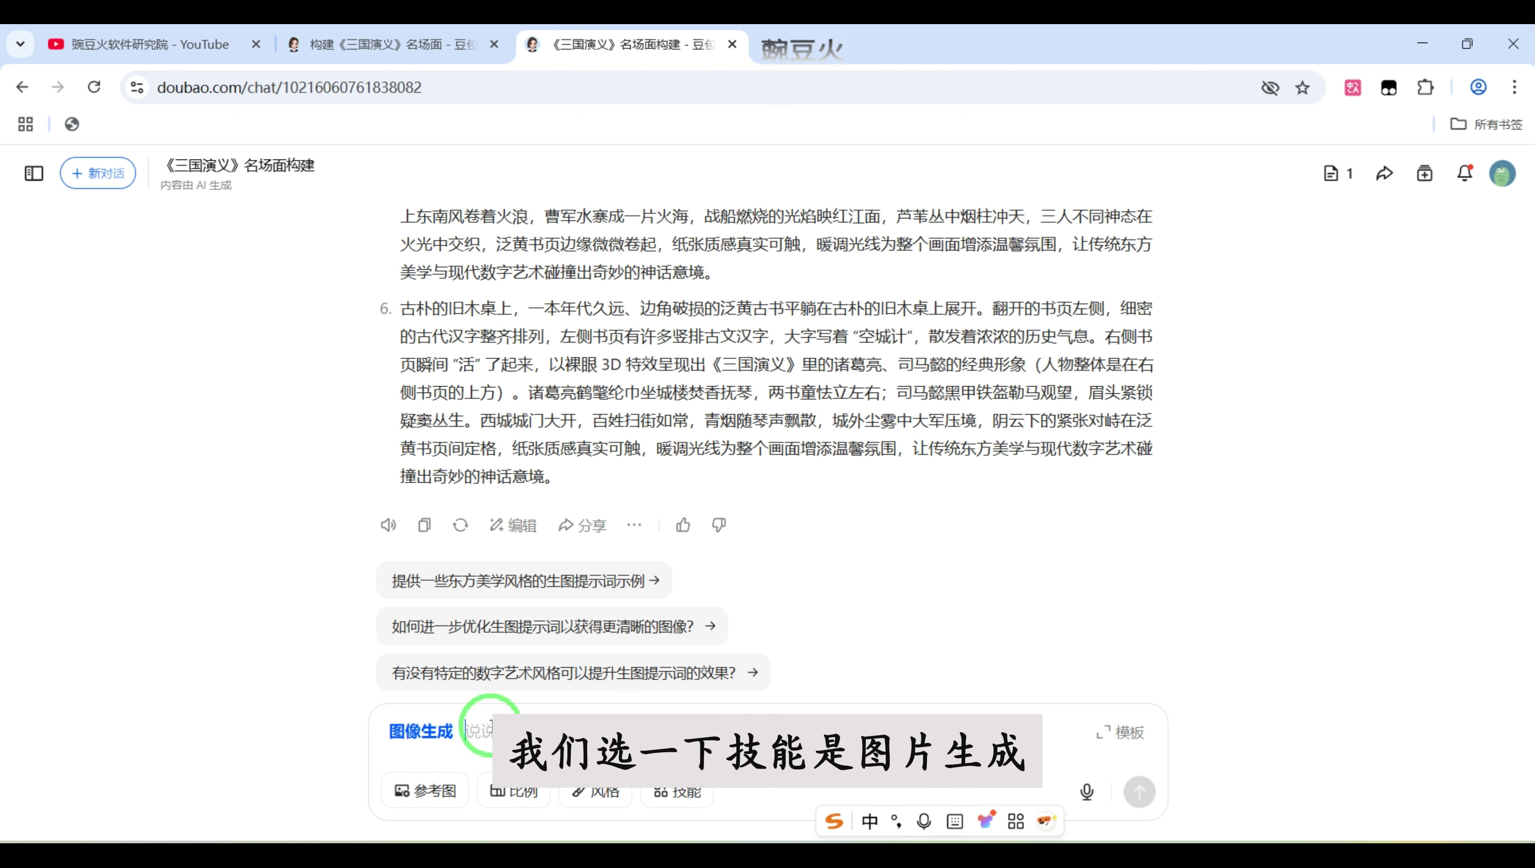
Step: Enter the image request “请根据你上面输出的6个图片提示词生成6个图片，”
text(请根据)
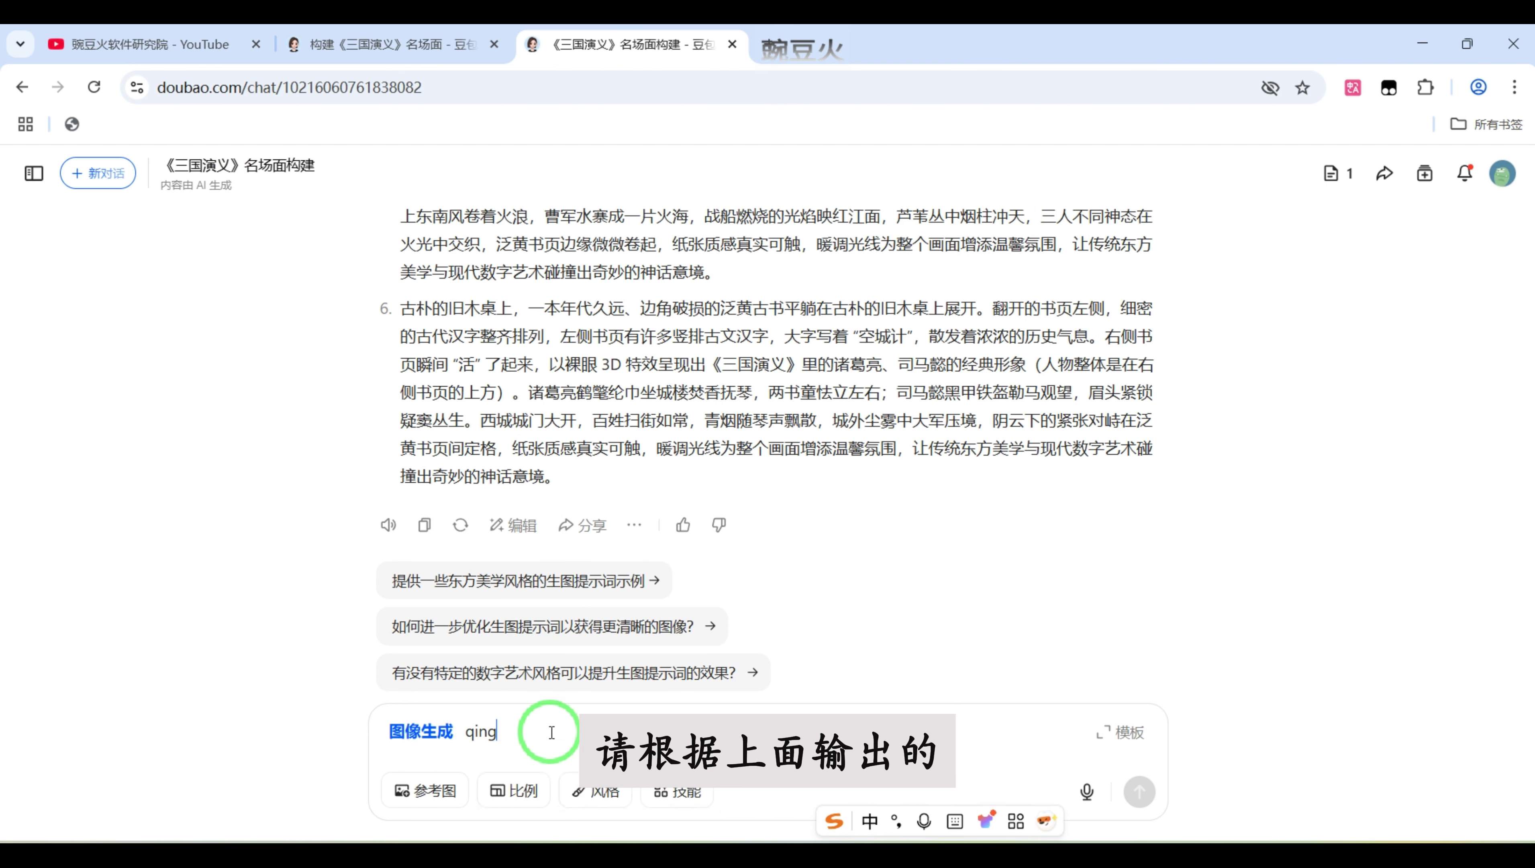
text(你shangn)
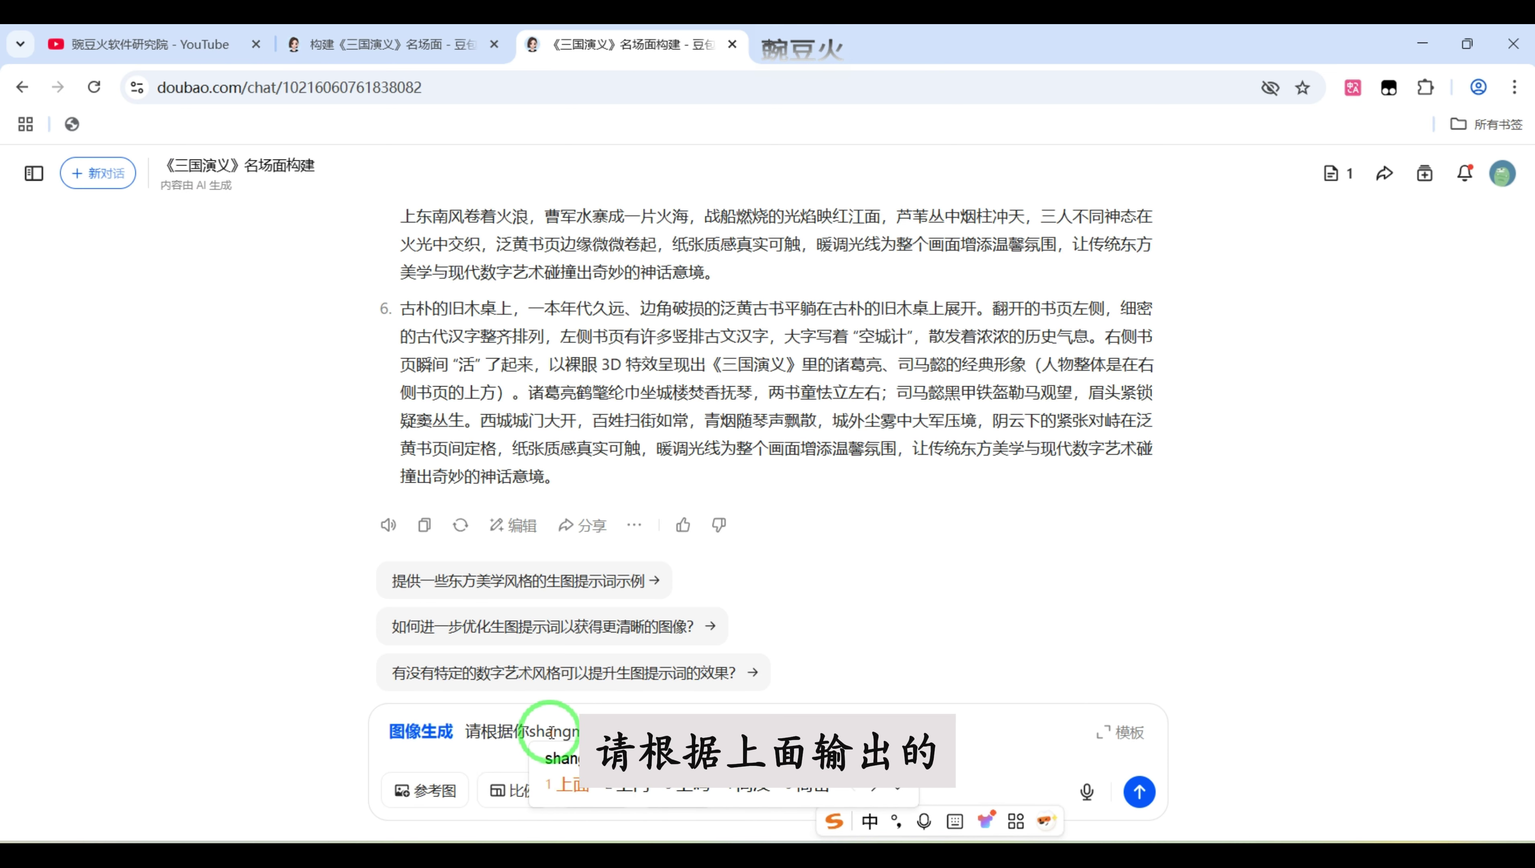
text(上面sh)
text(输)
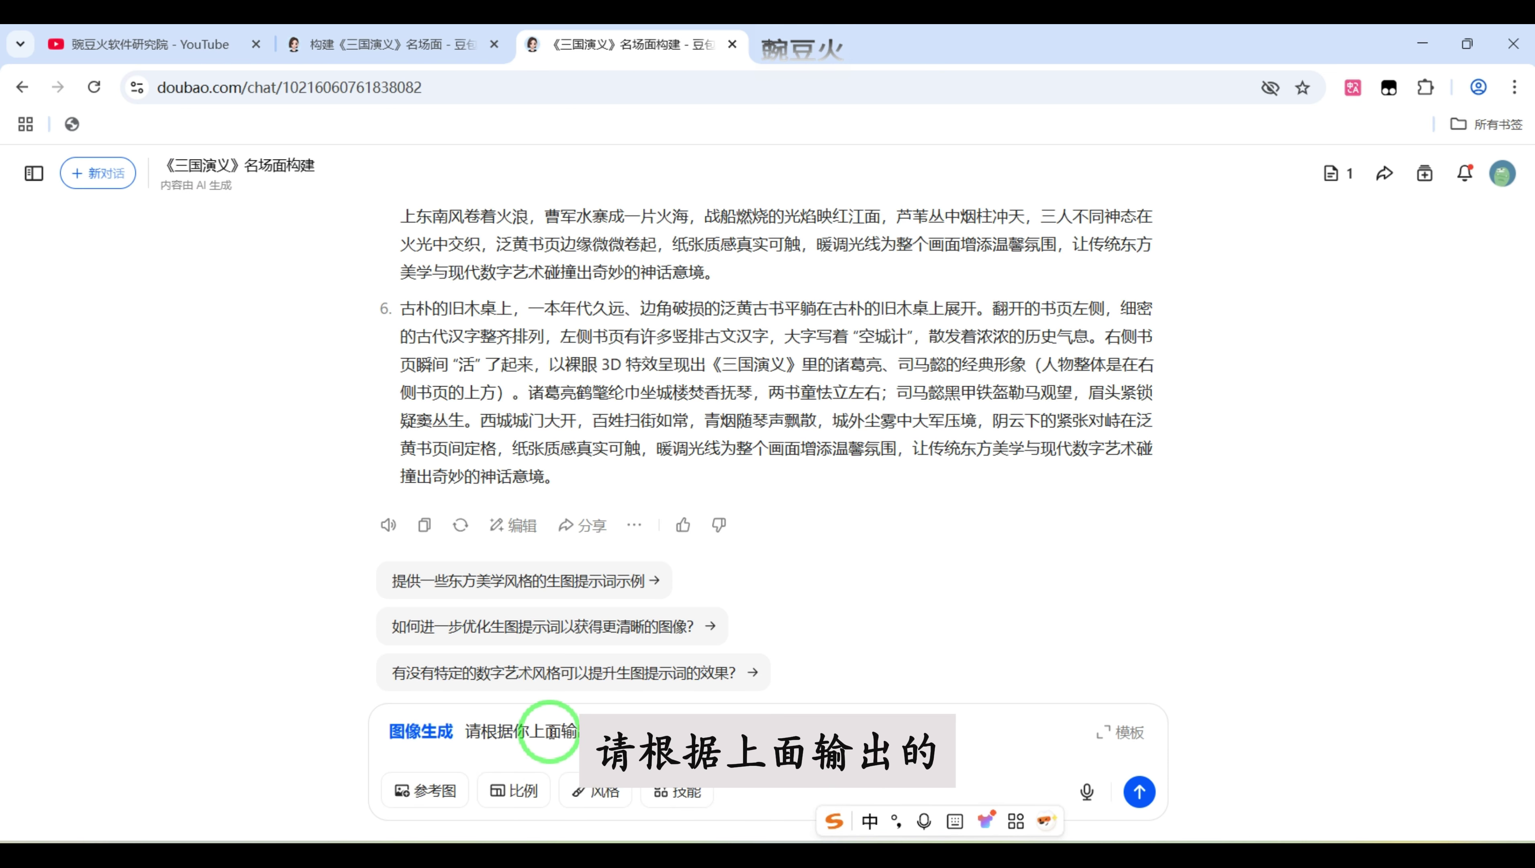
text(出的6)
text(个)
text(tup)
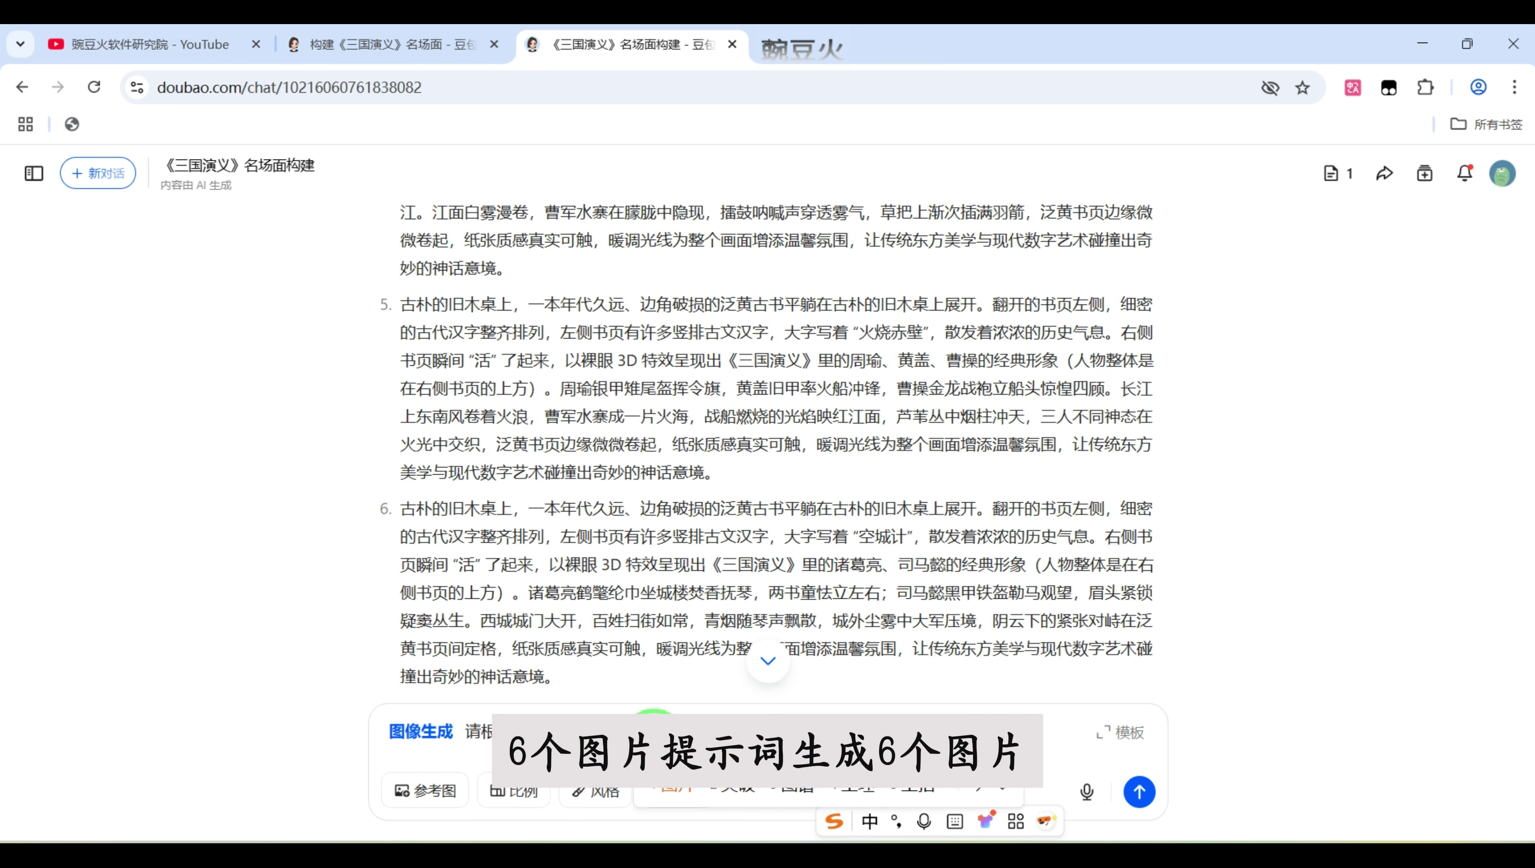
text(提示)
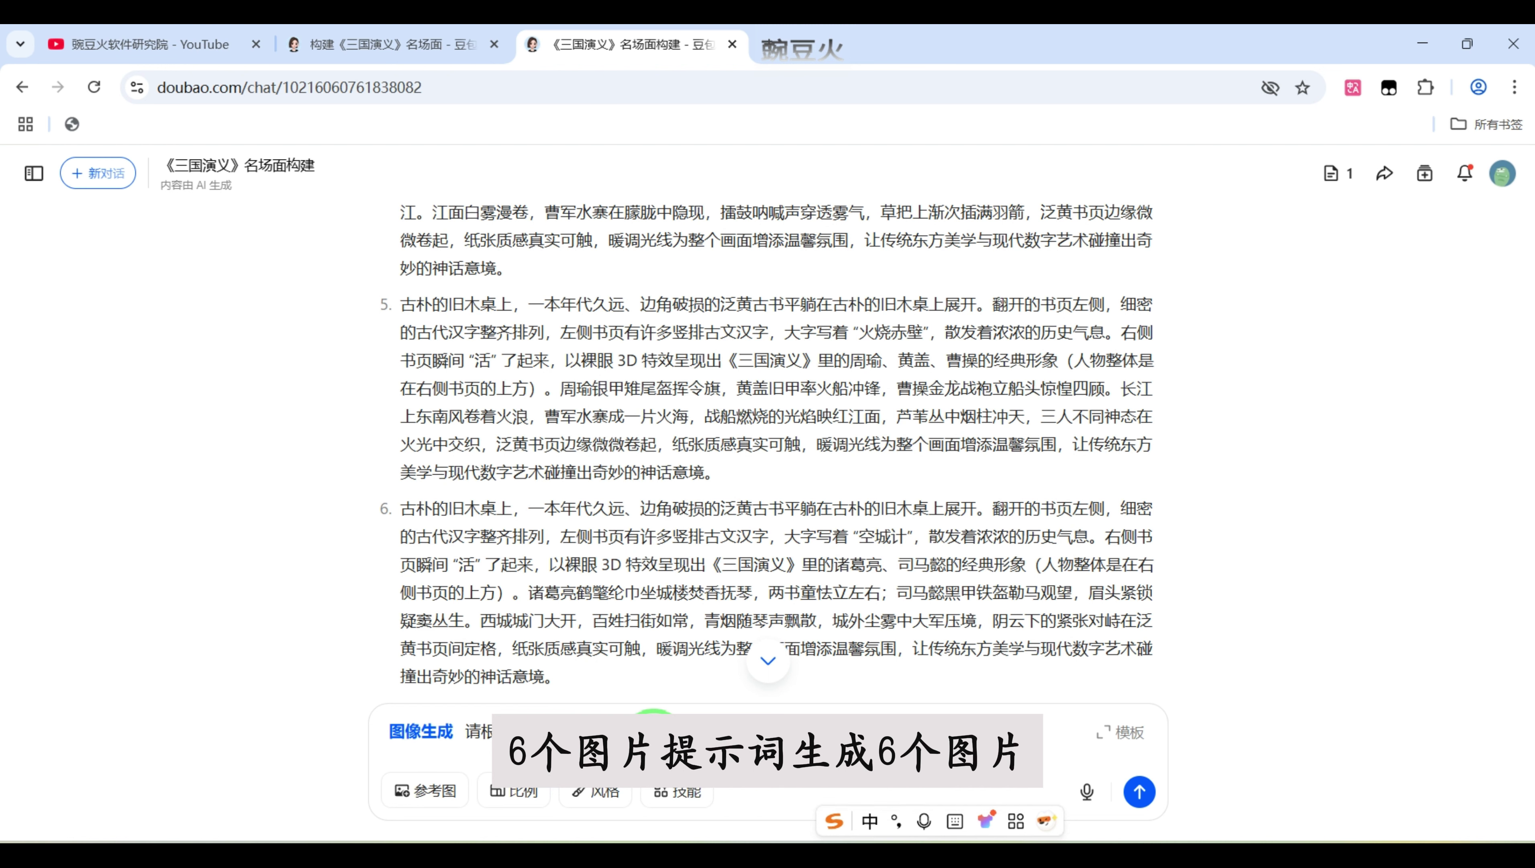
text(生成6)
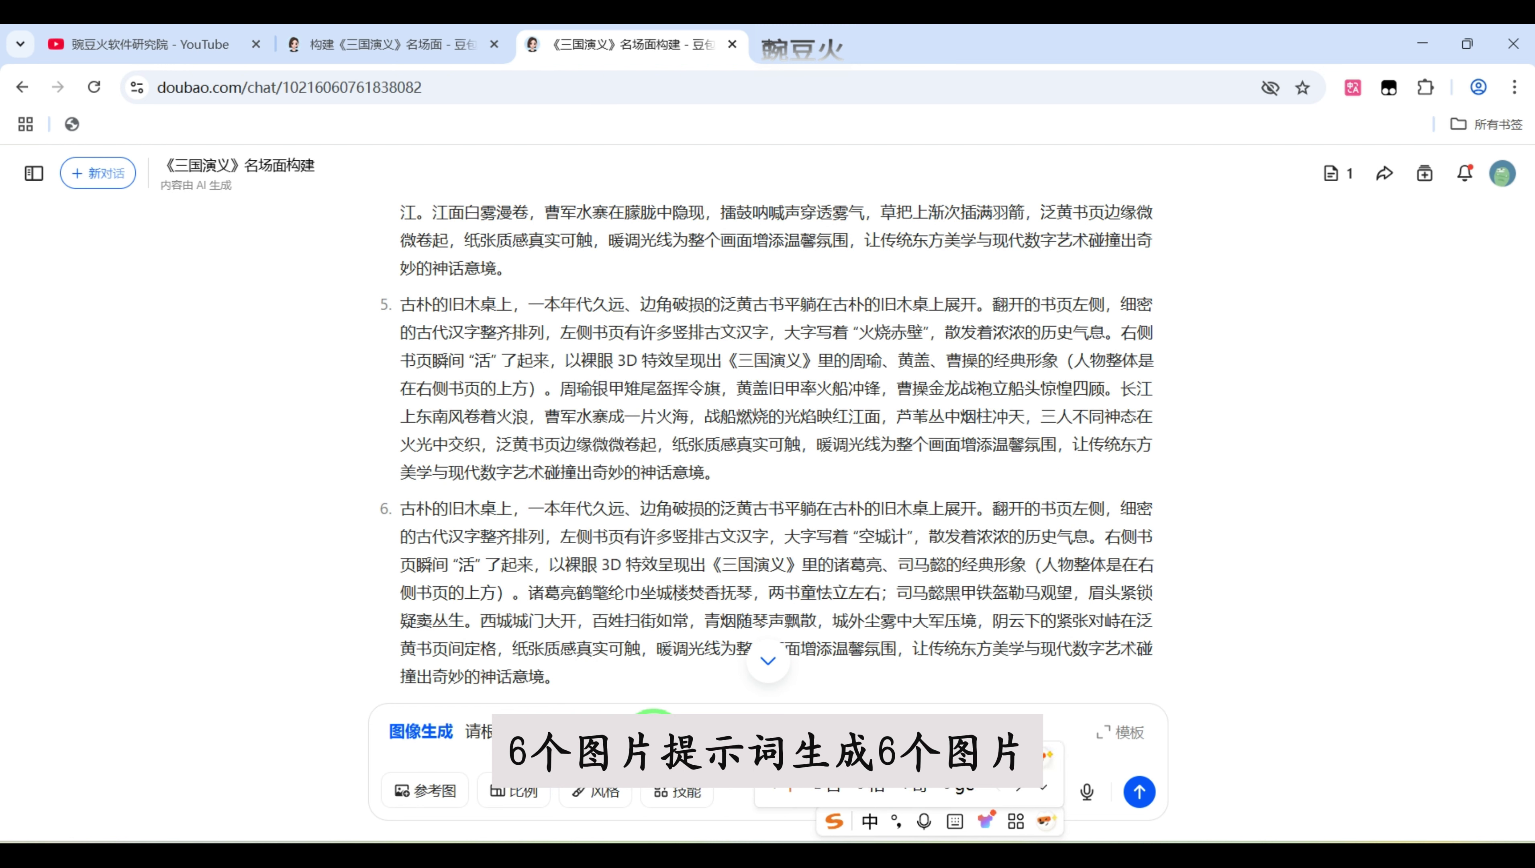
text(个图片提示词生成6个图片，)
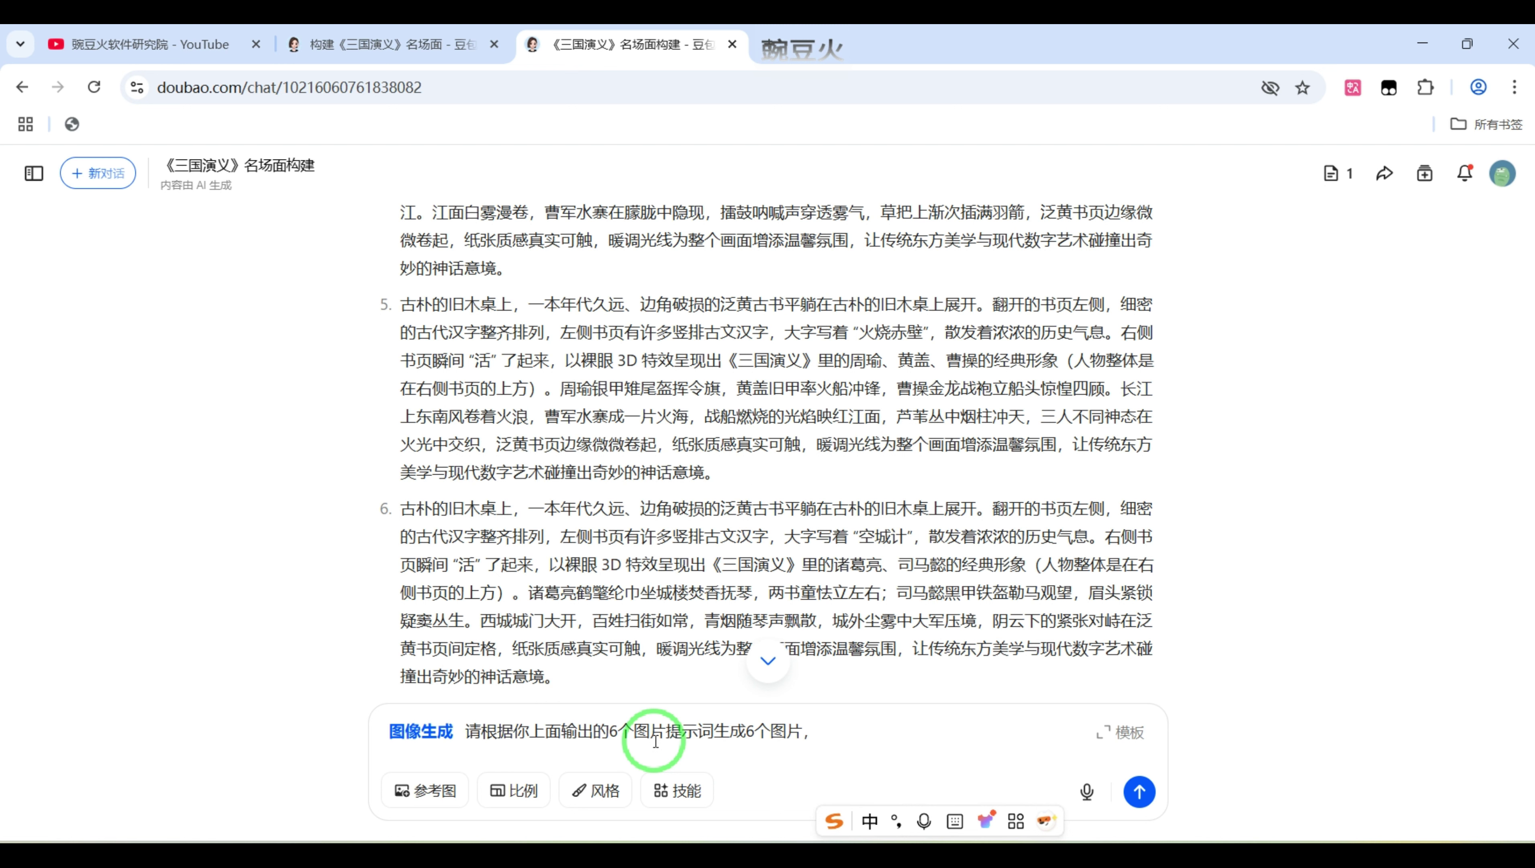
Step: Set the image ratio to 16:9 and send the image generation request
click(484, 784)
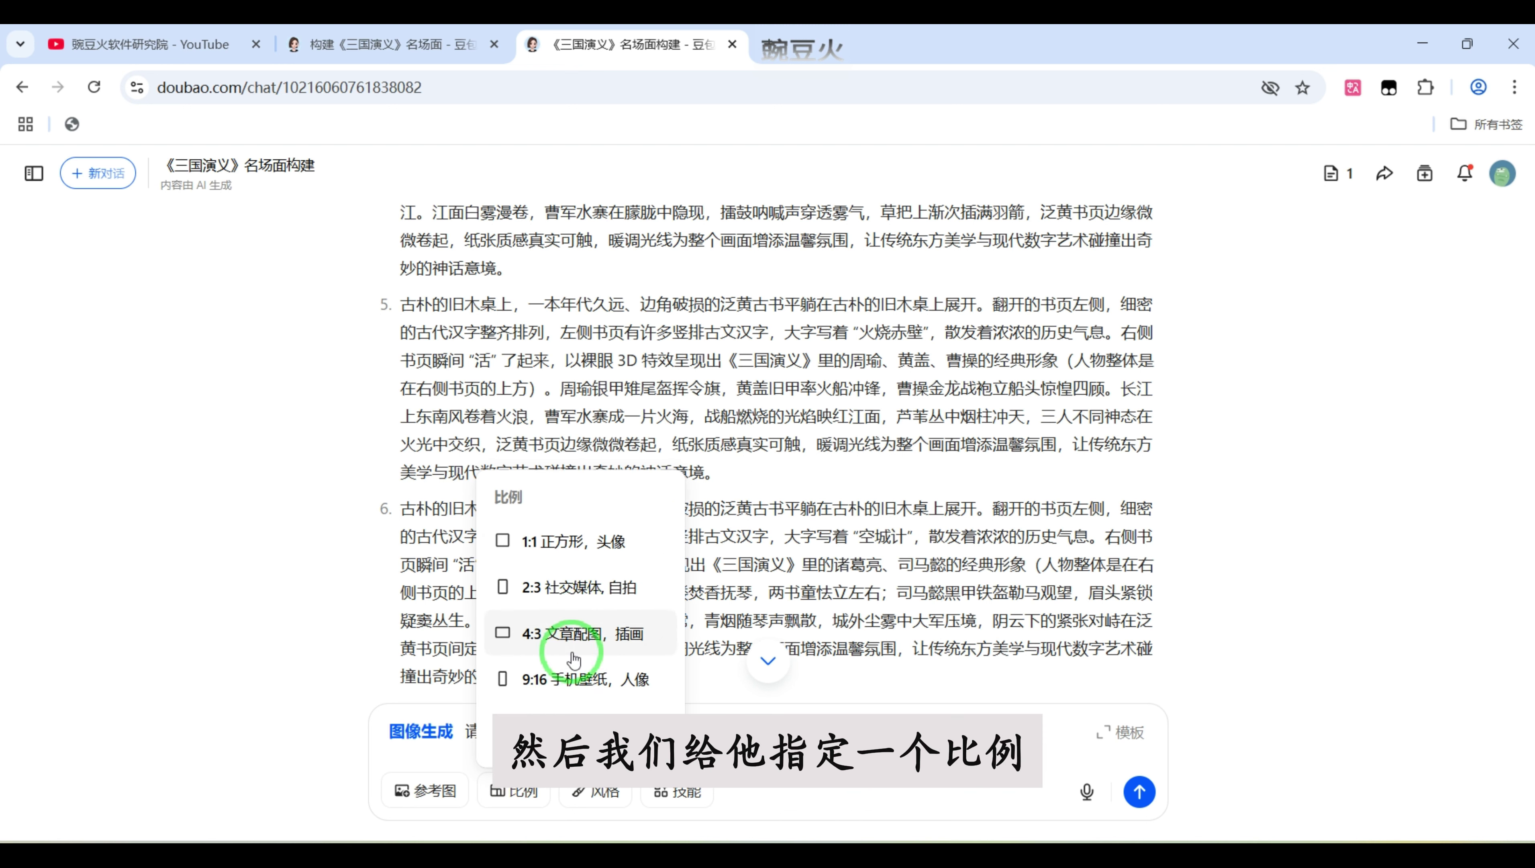
click(549, 727)
click(887, 729)
click(952, 730)
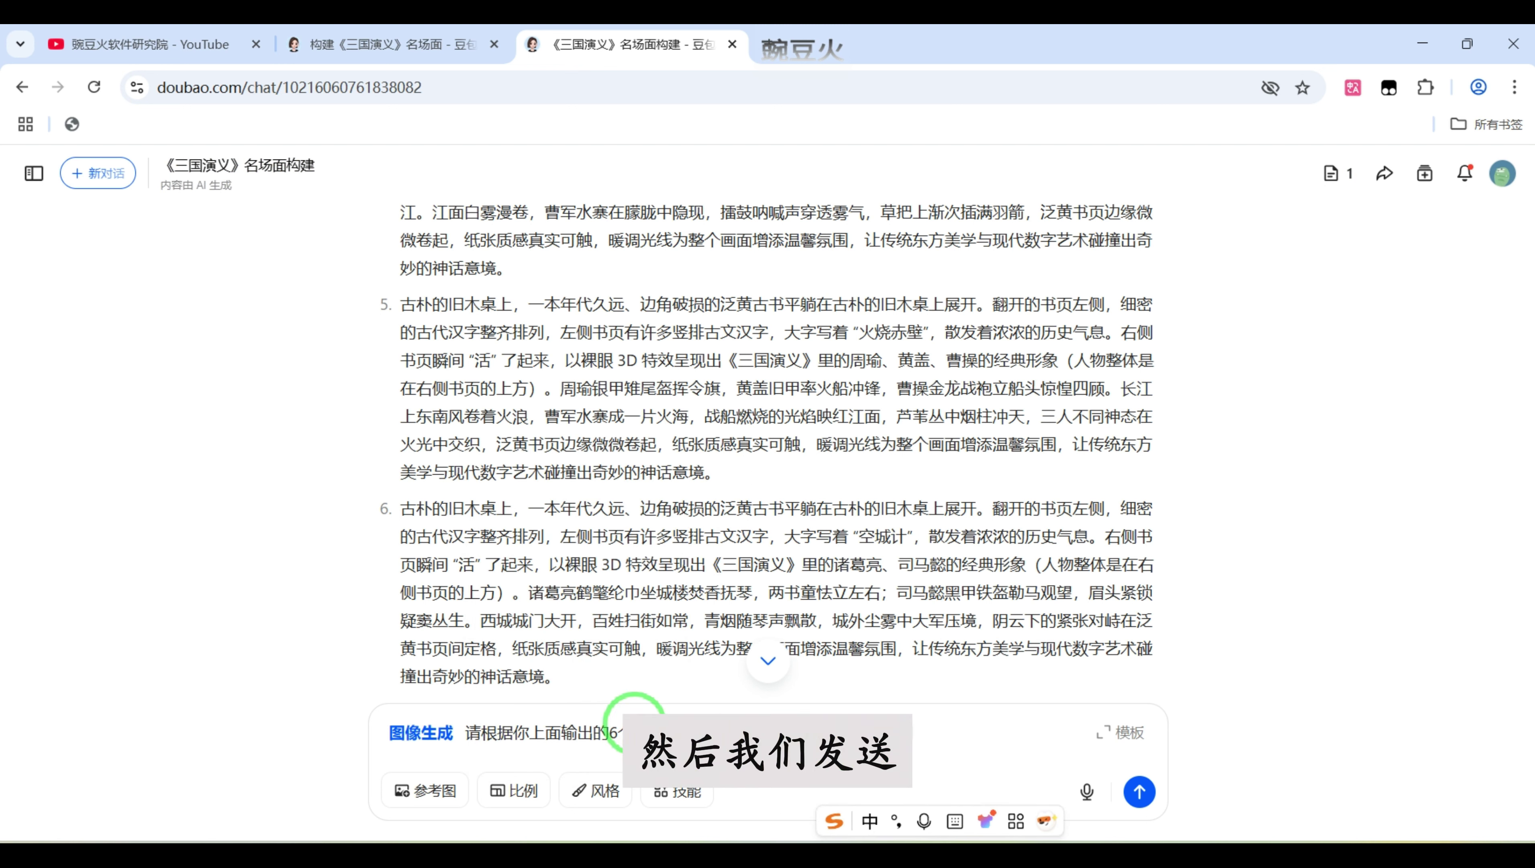
click(1140, 791)
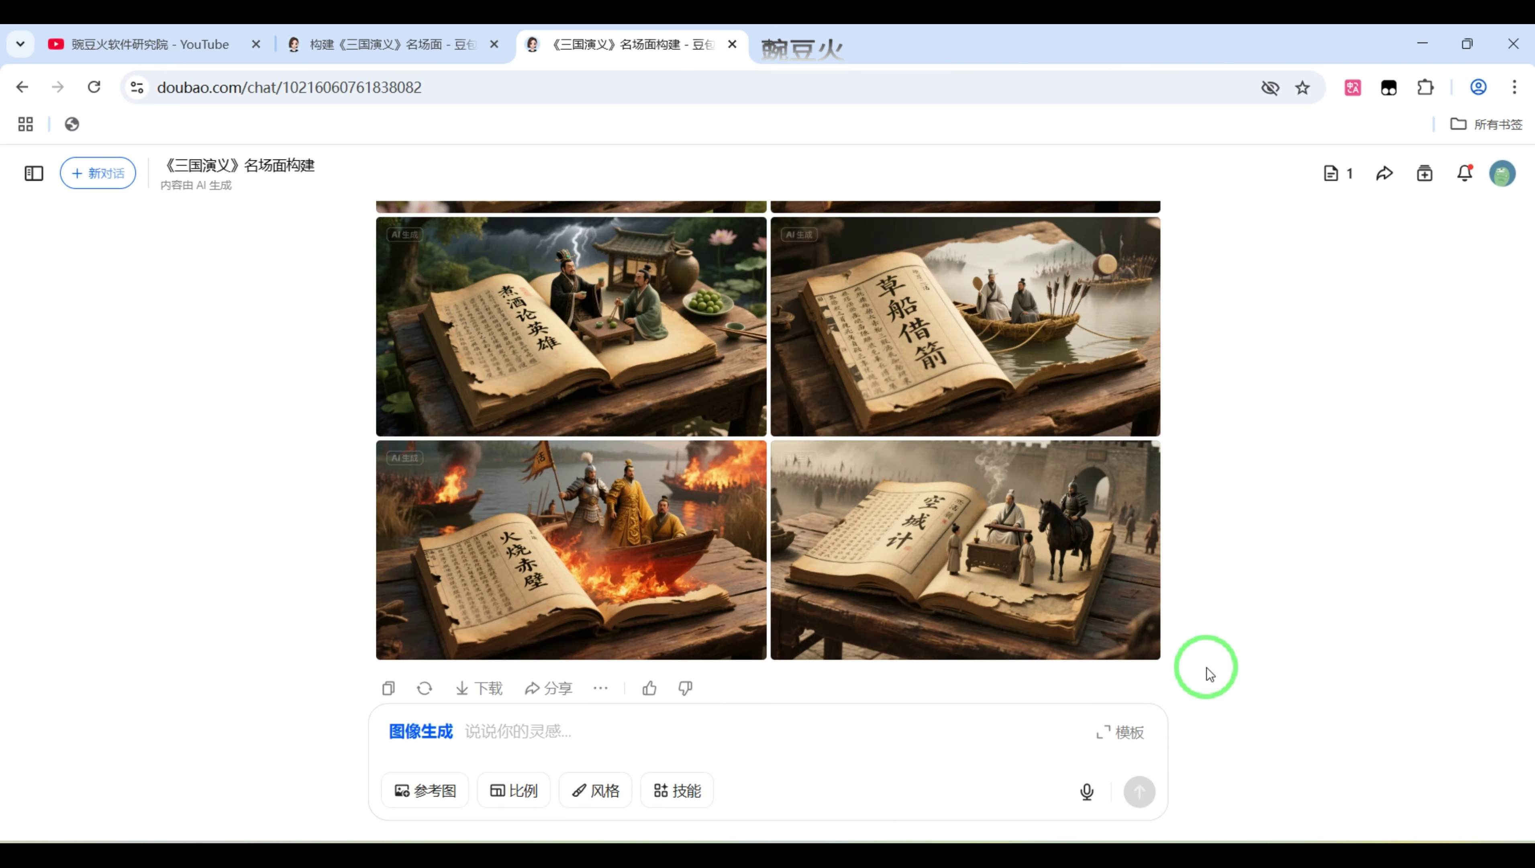
Step: Review the six generated book-scene images, viewing 桃园三结义 and then 火烧赤壁 through 空城计 enlarged, and close the viewer
scroll(809, 443, up, 5)
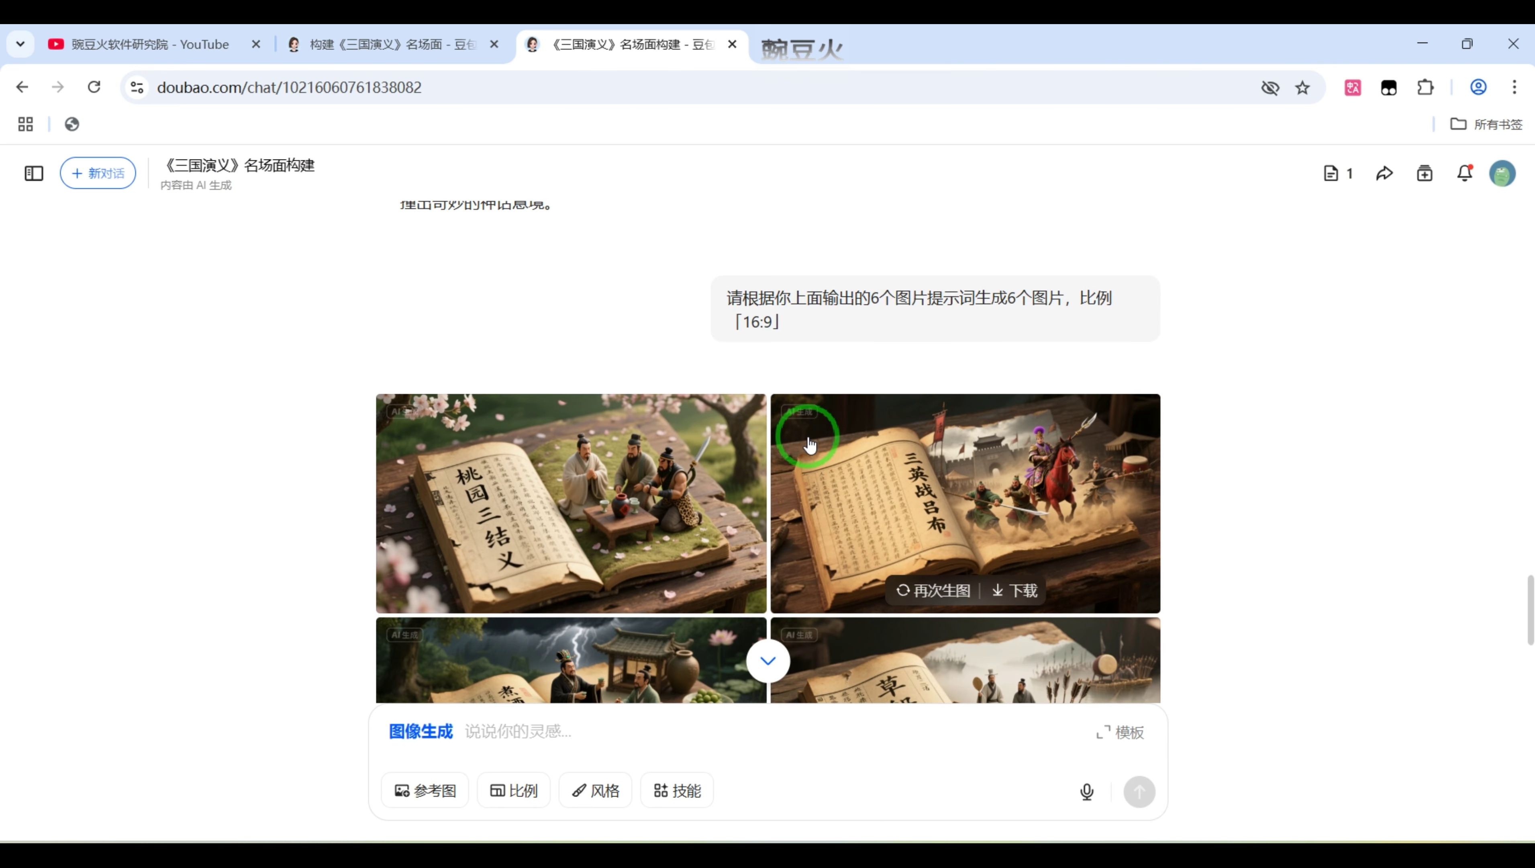
scroll(929, 377, down, 3)
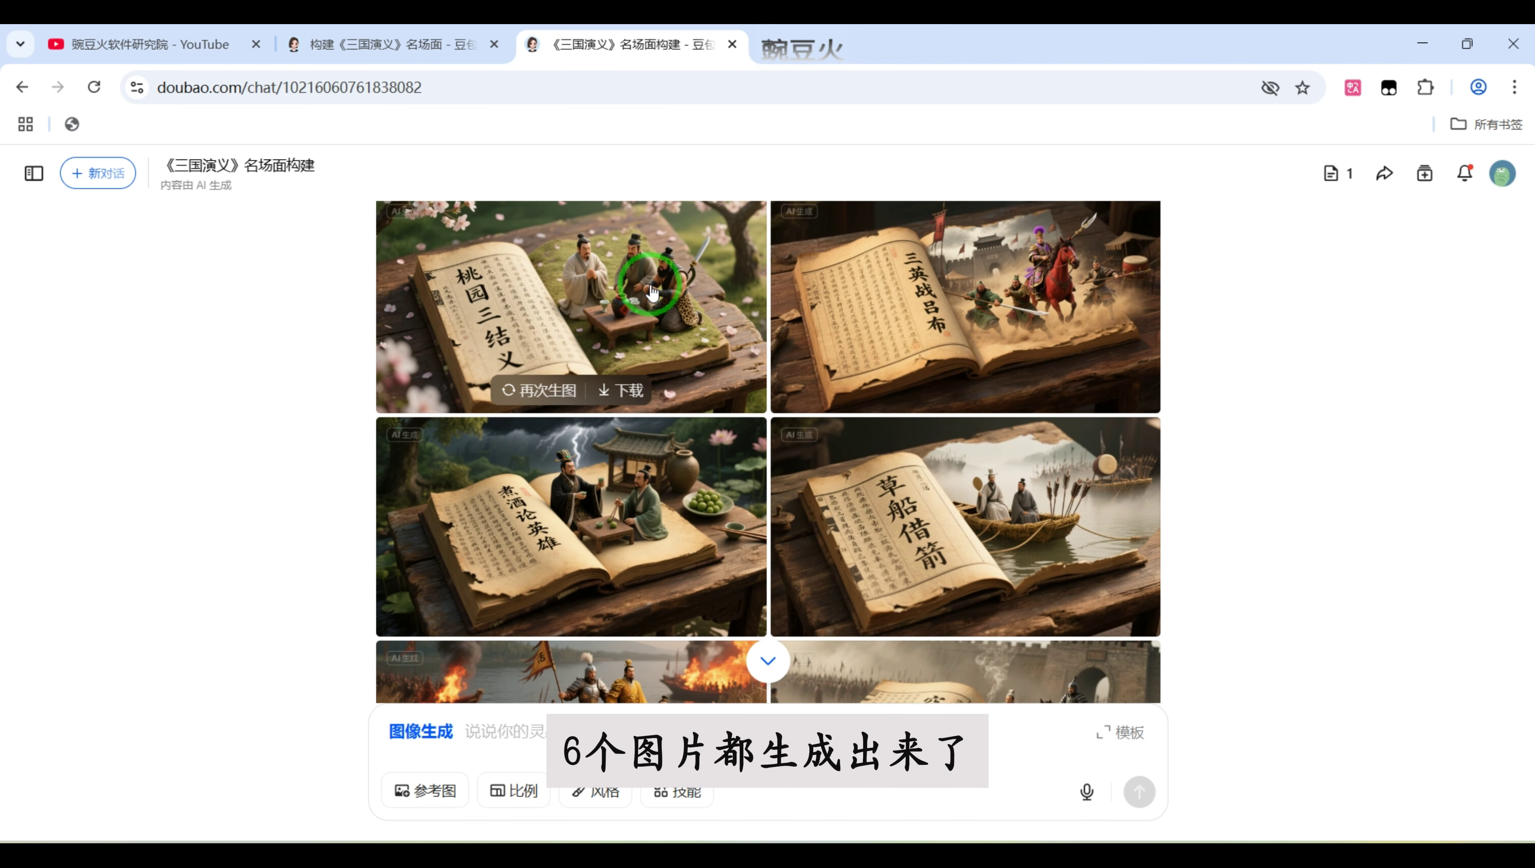
click(651, 293)
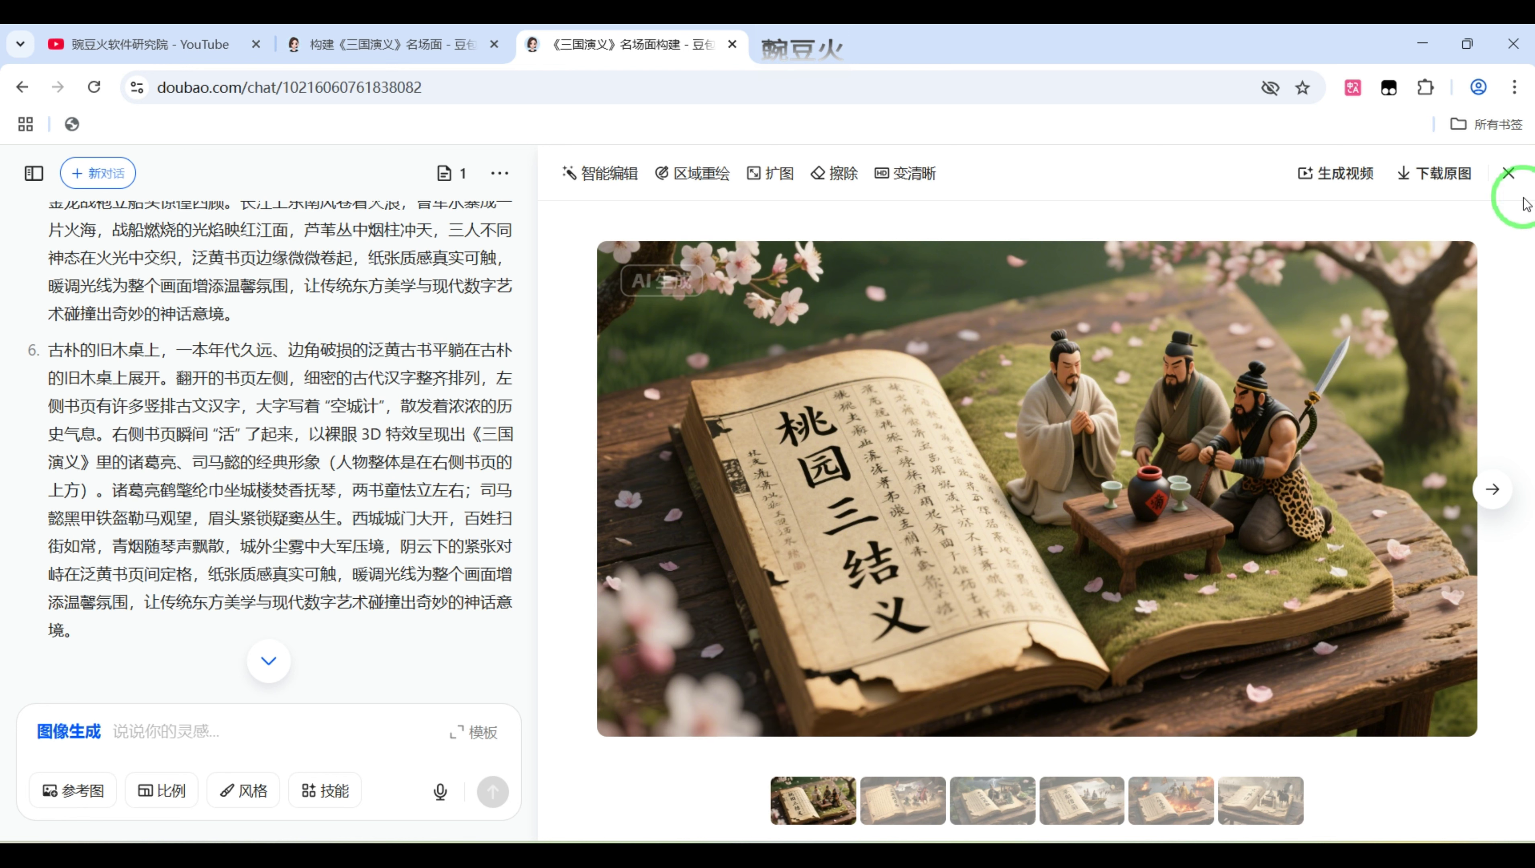
click(1507, 176)
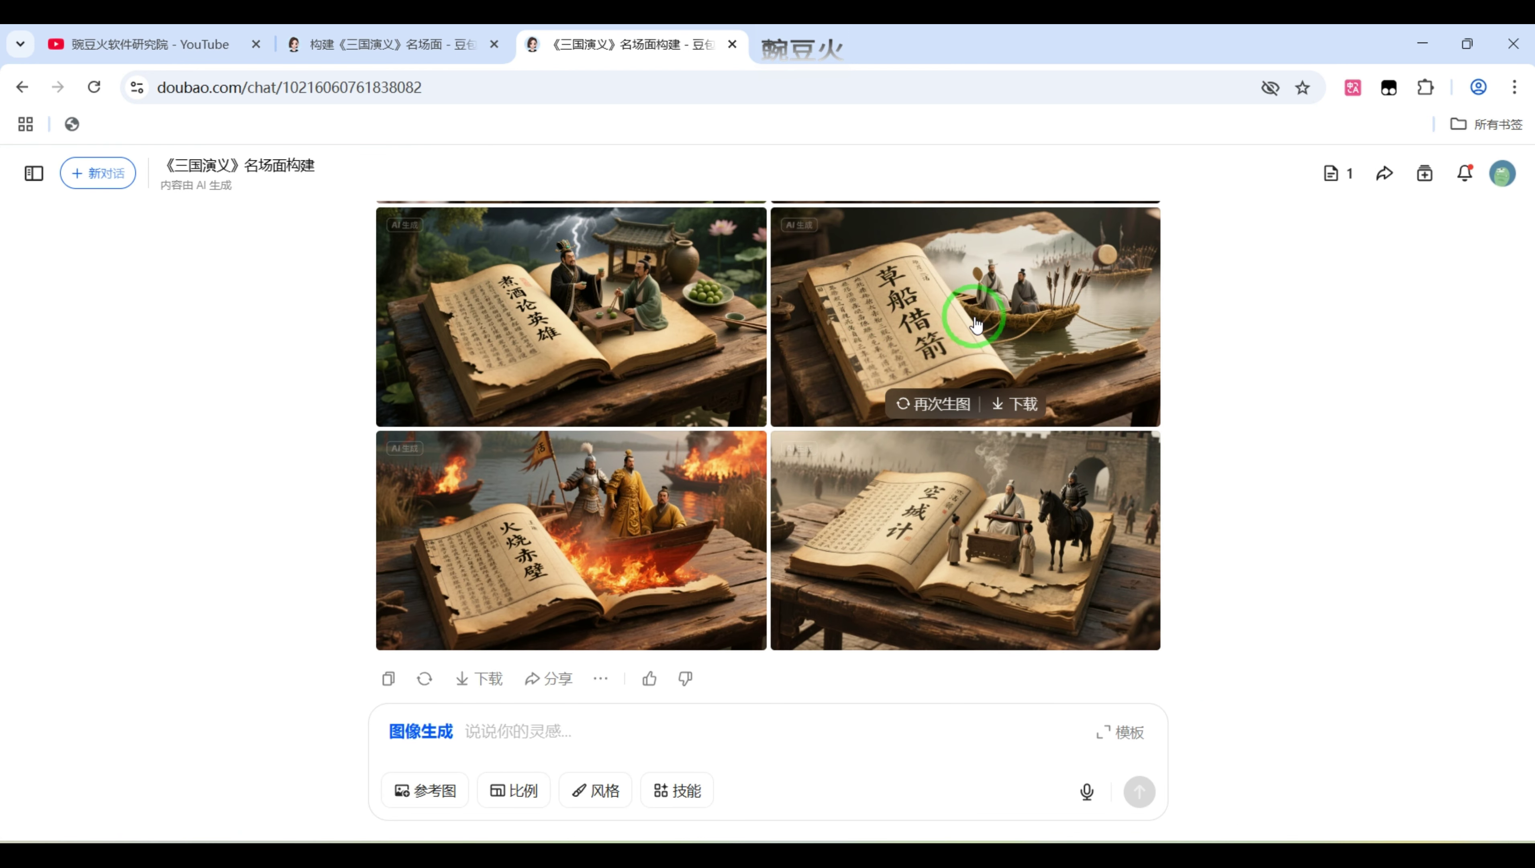
scroll(1011, 315, up, 5)
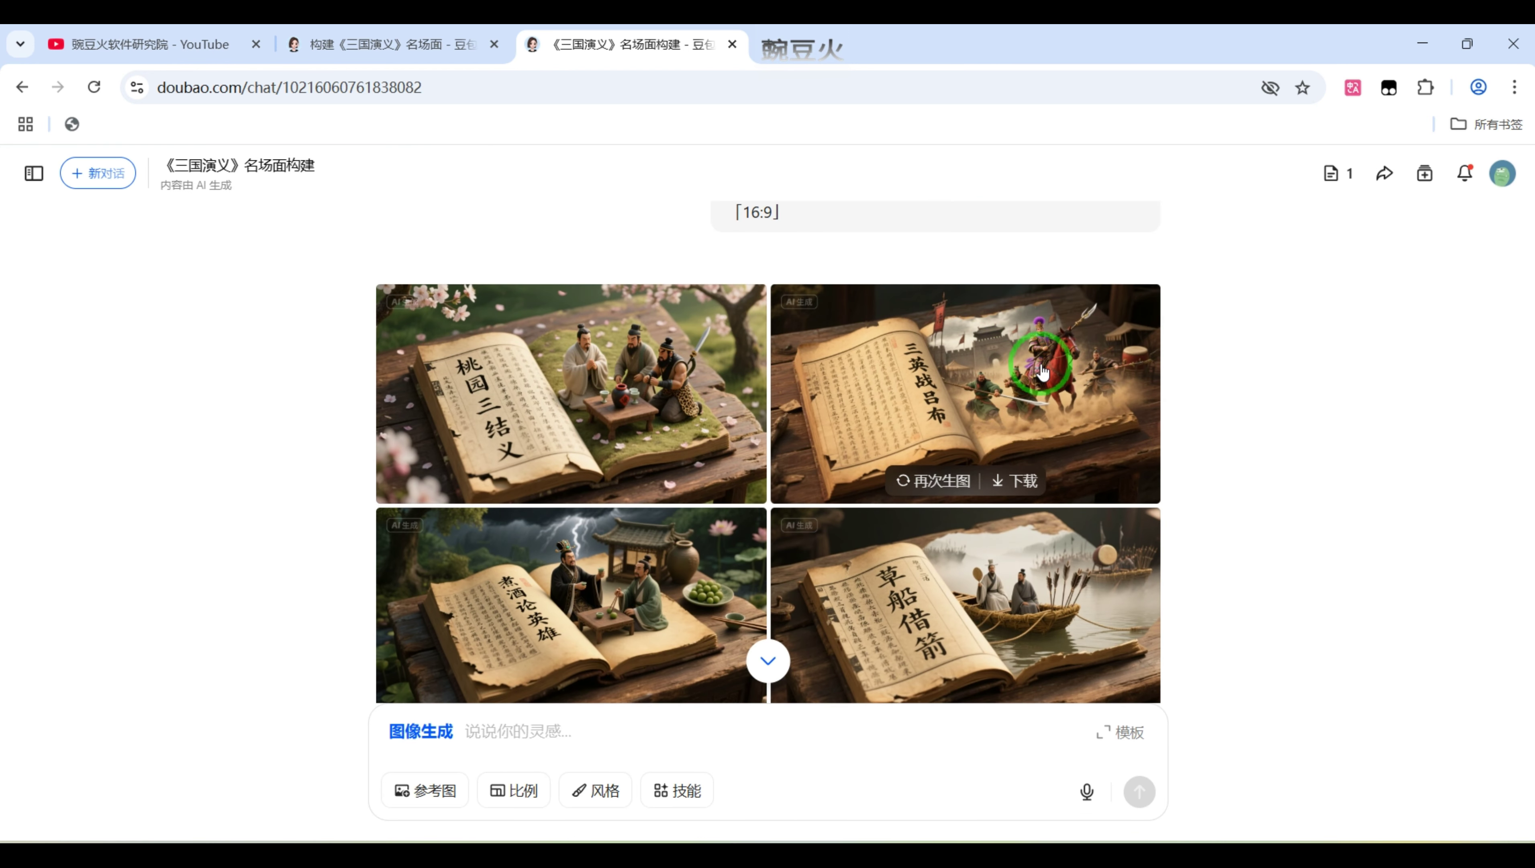
scroll(1042, 371, down, 1)
scroll(608, 405, down, 3)
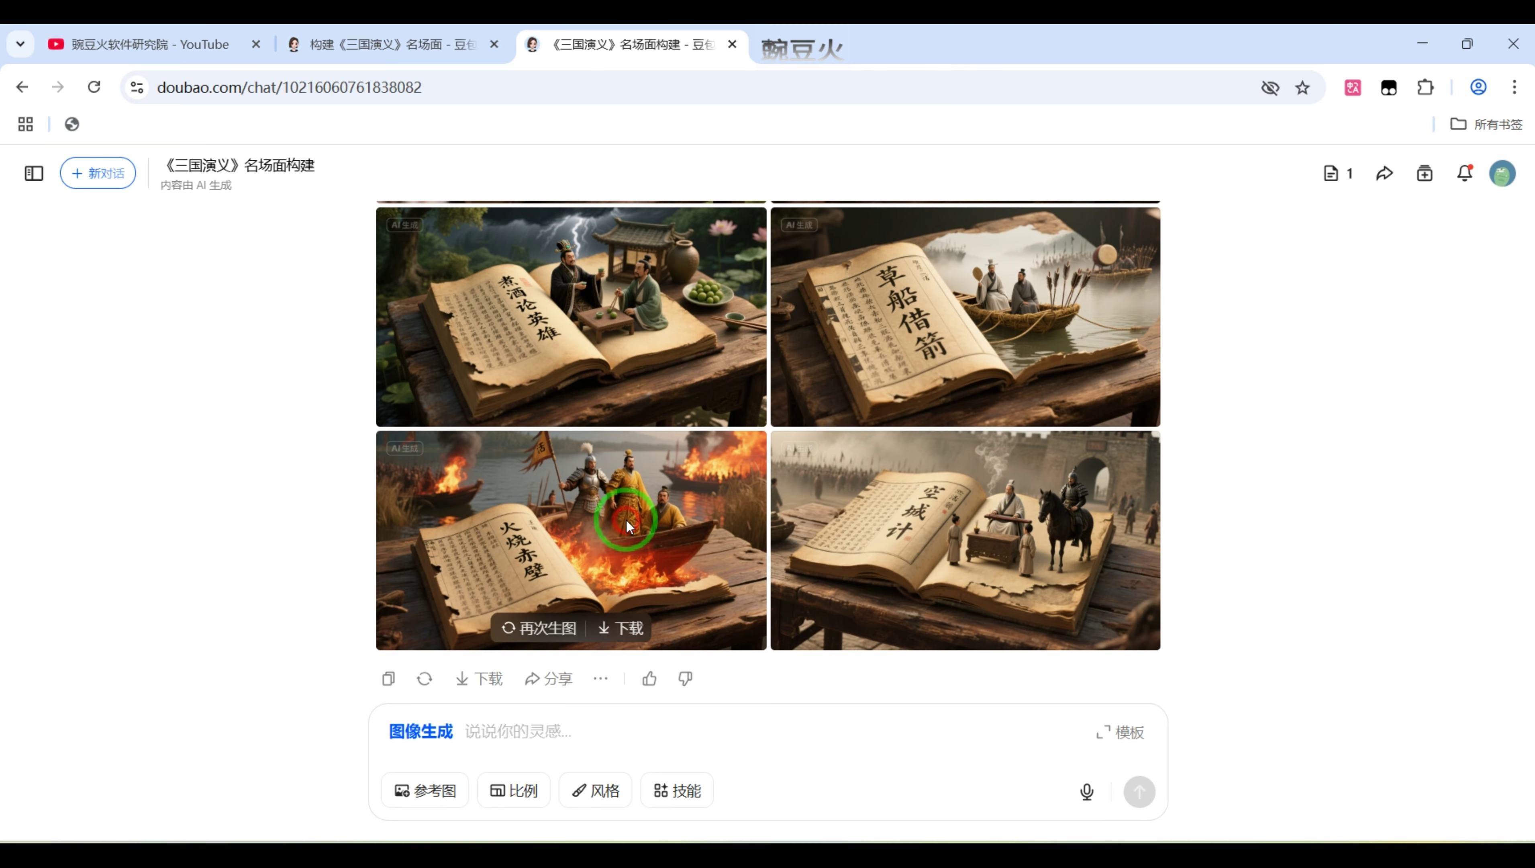
click(627, 526)
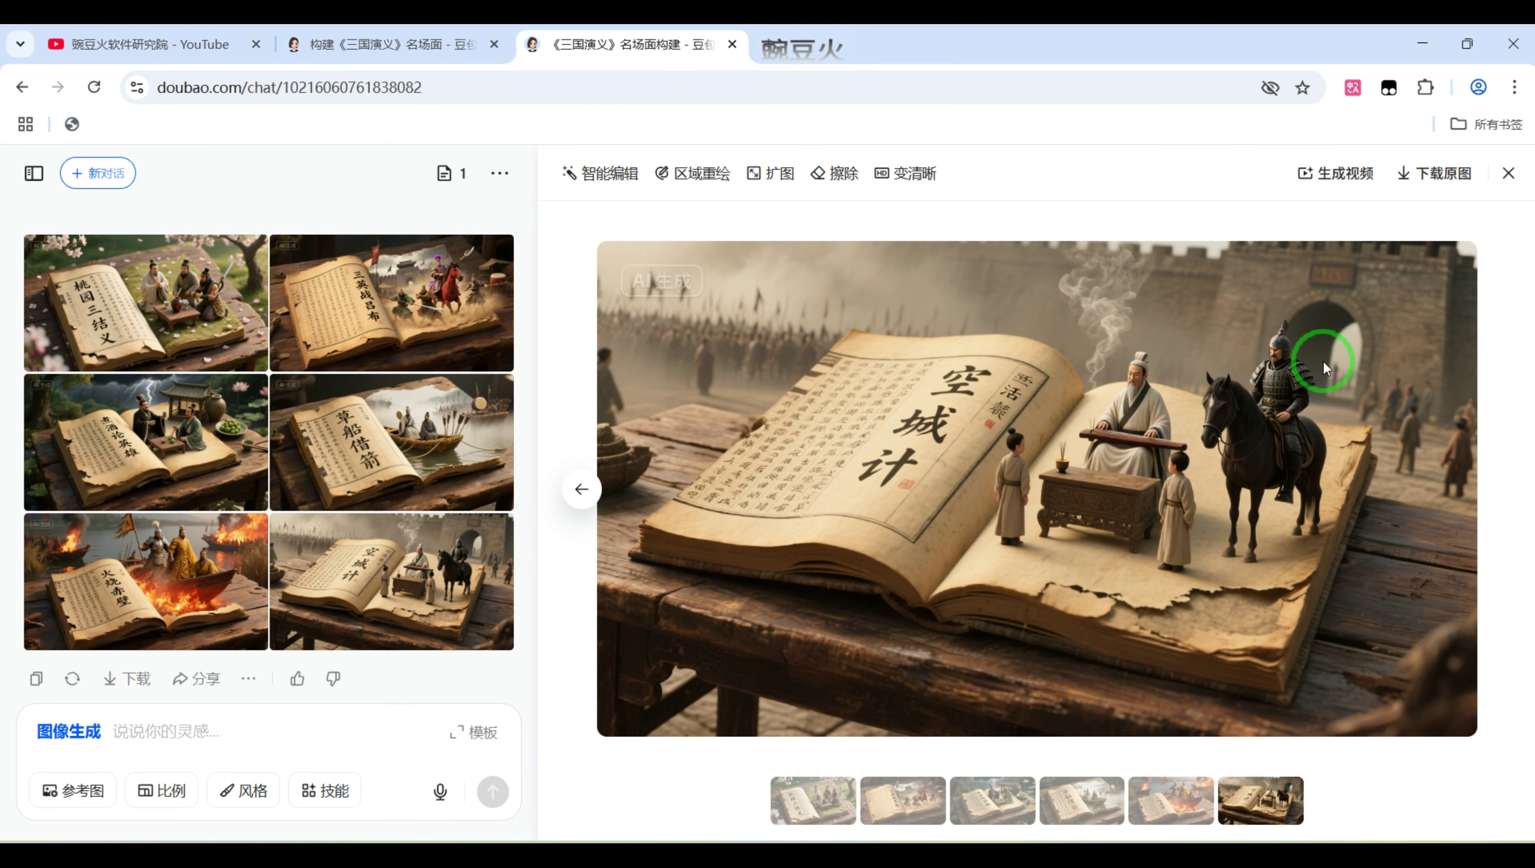
click(1508, 173)
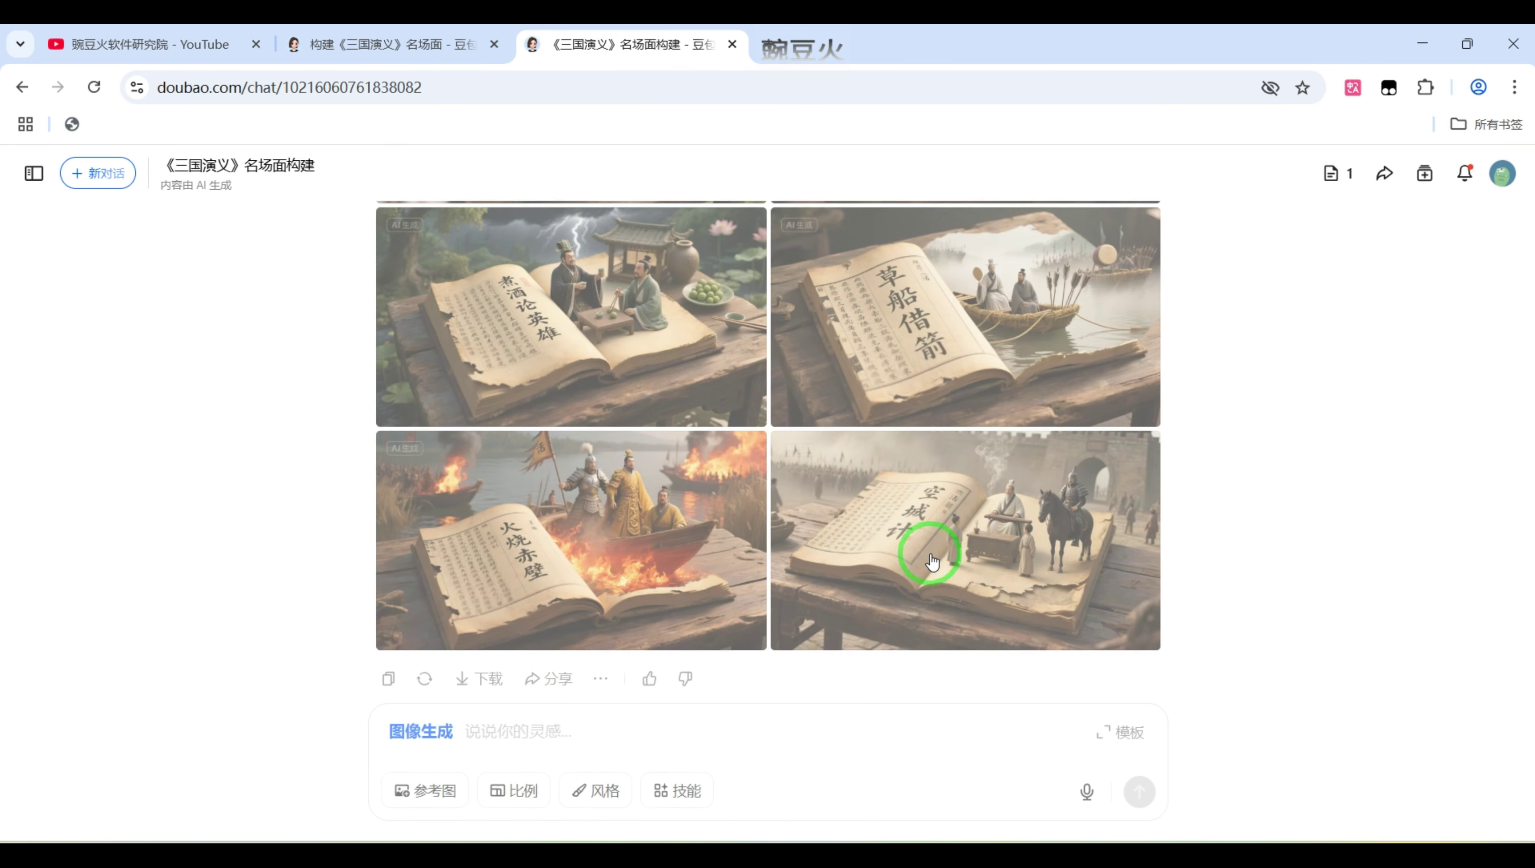
Step: View the 草船借箭 image enlarged to examine the small characters on its book page, and close the viewer
scroll(654, 541, up, 5)
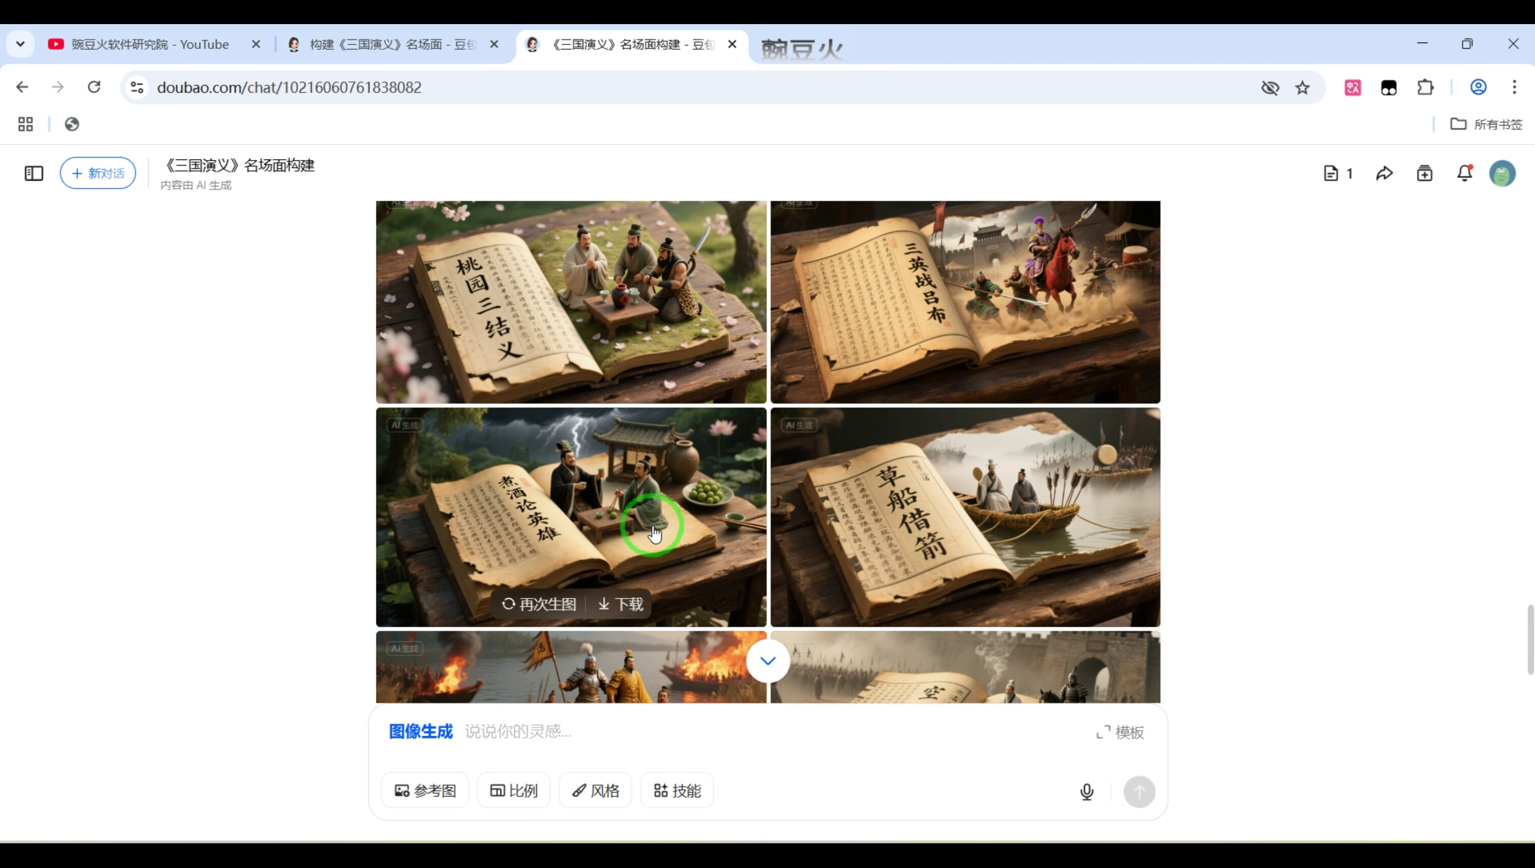
click(932, 509)
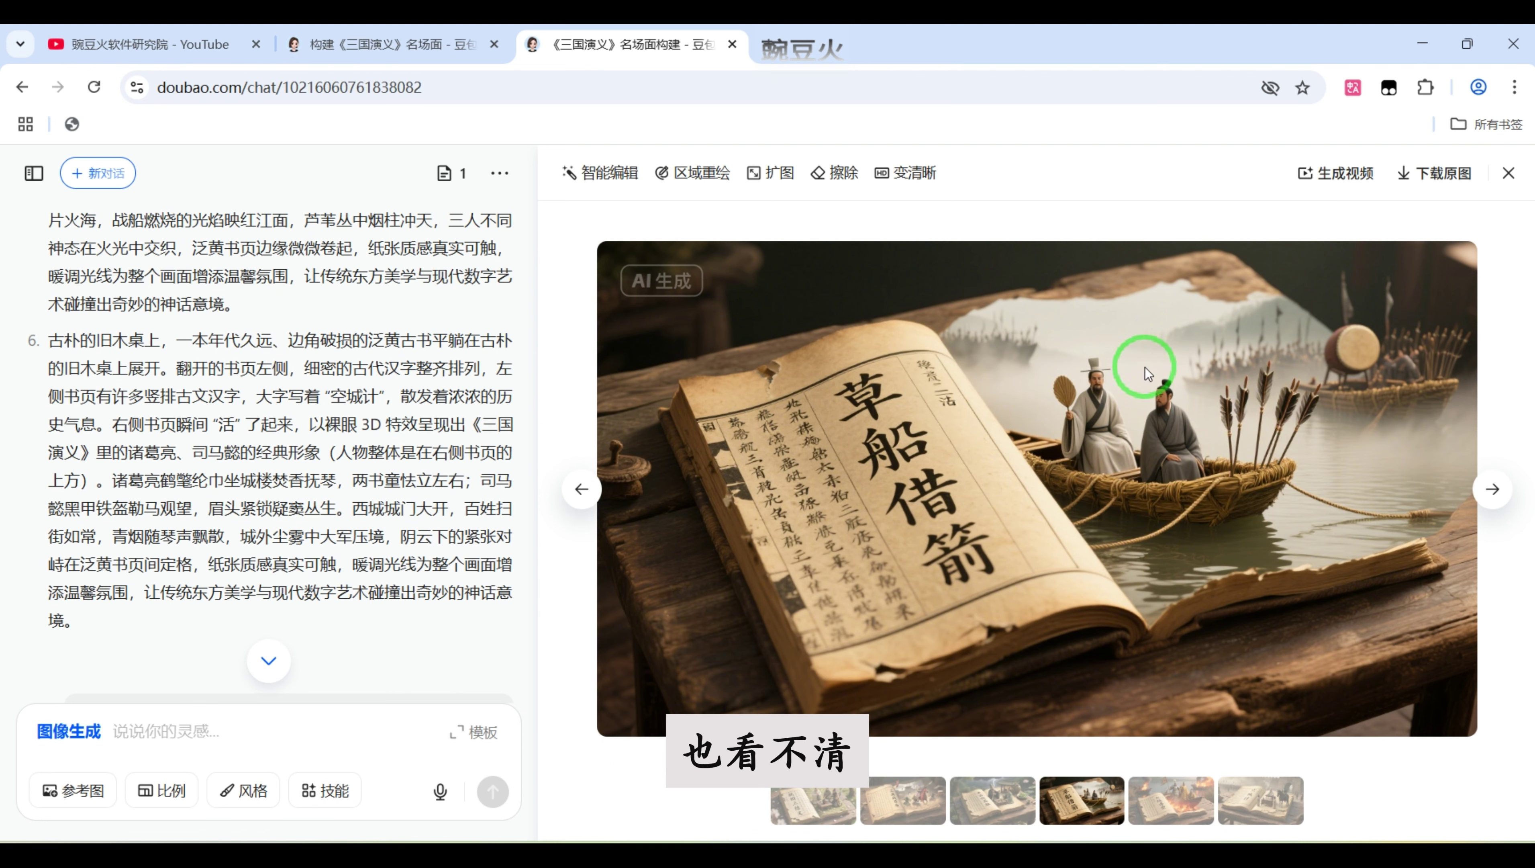
click(1508, 173)
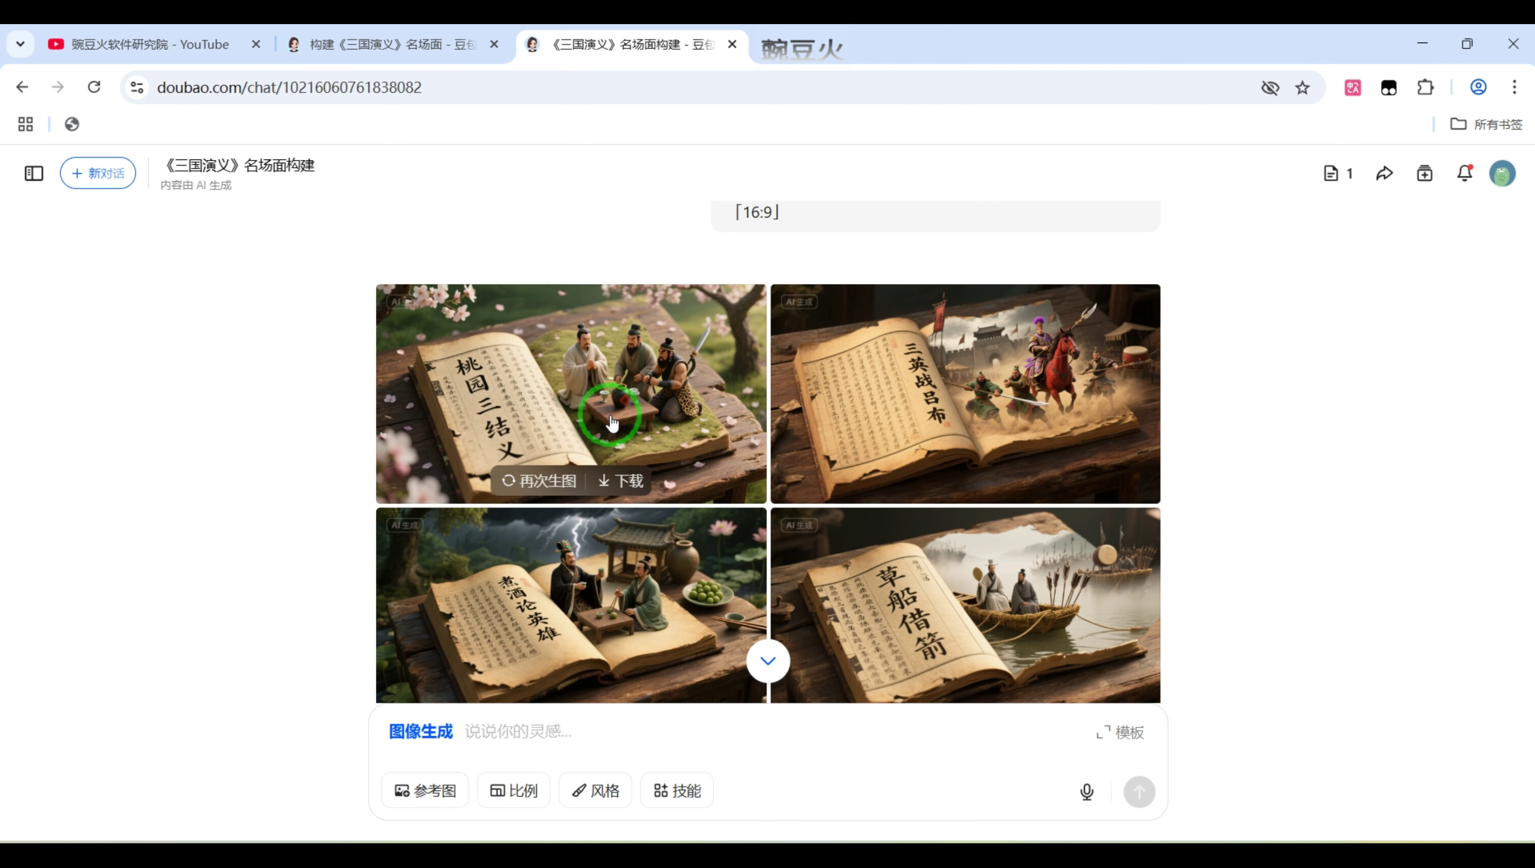
Step: Give the generated images a like and submit 内容准确 as the reason for satisfaction
scroll(1014, 435, down, 5)
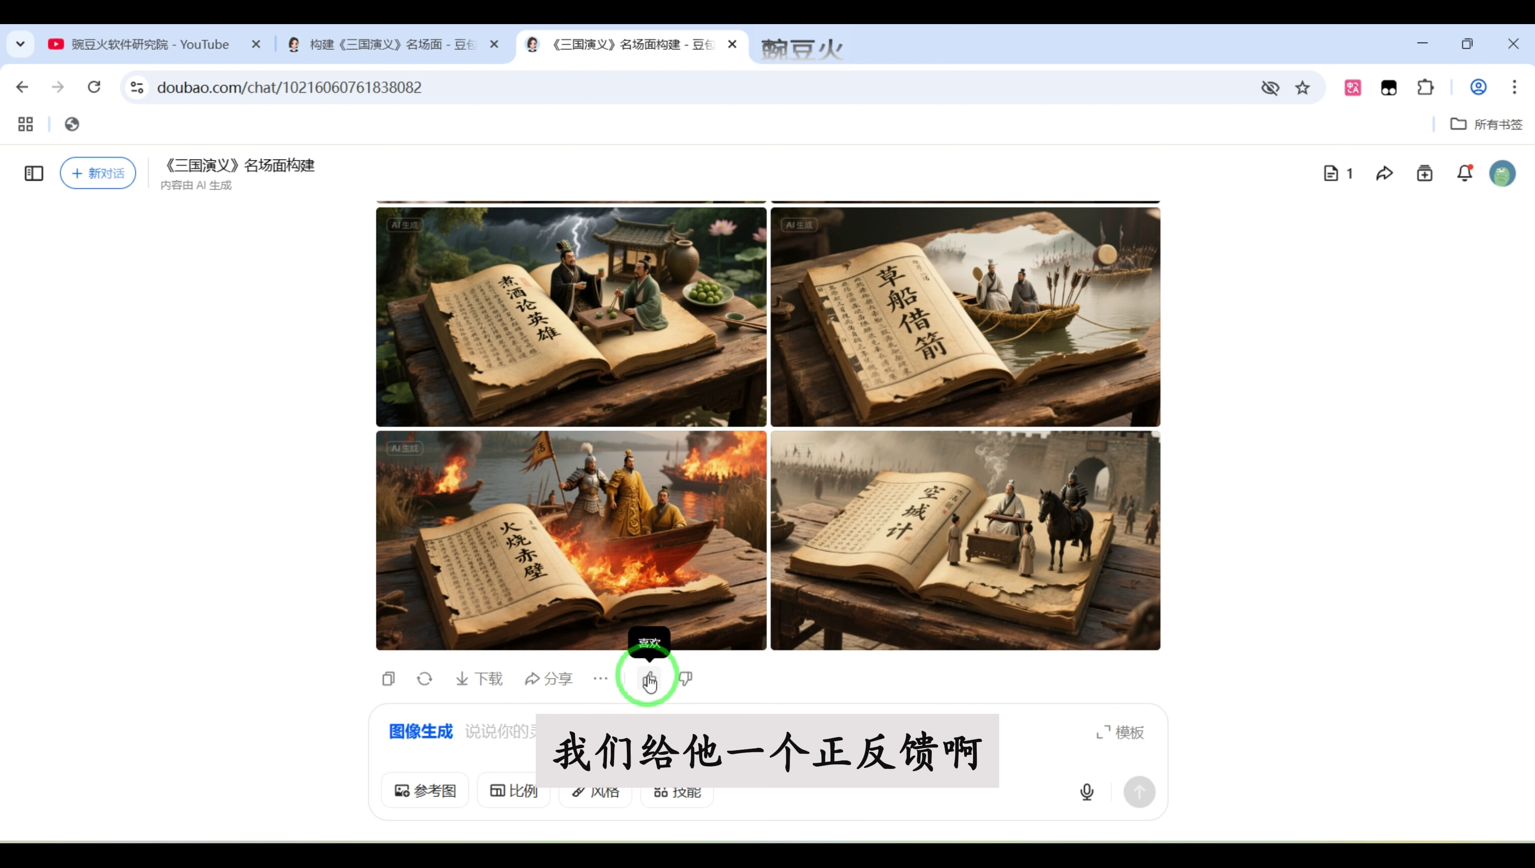
click(650, 681)
click(428, 662)
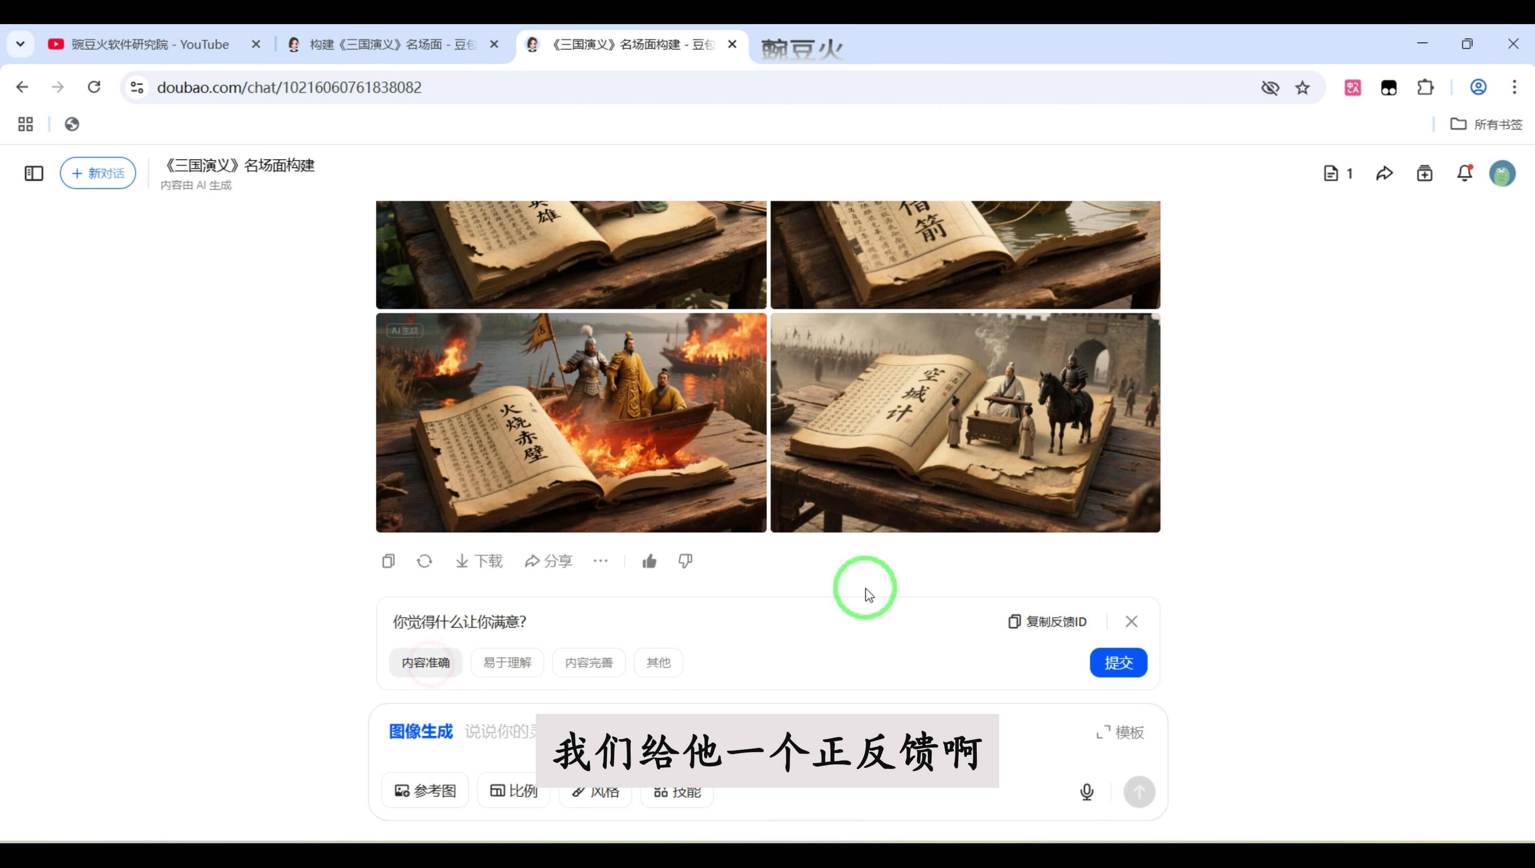
click(1116, 662)
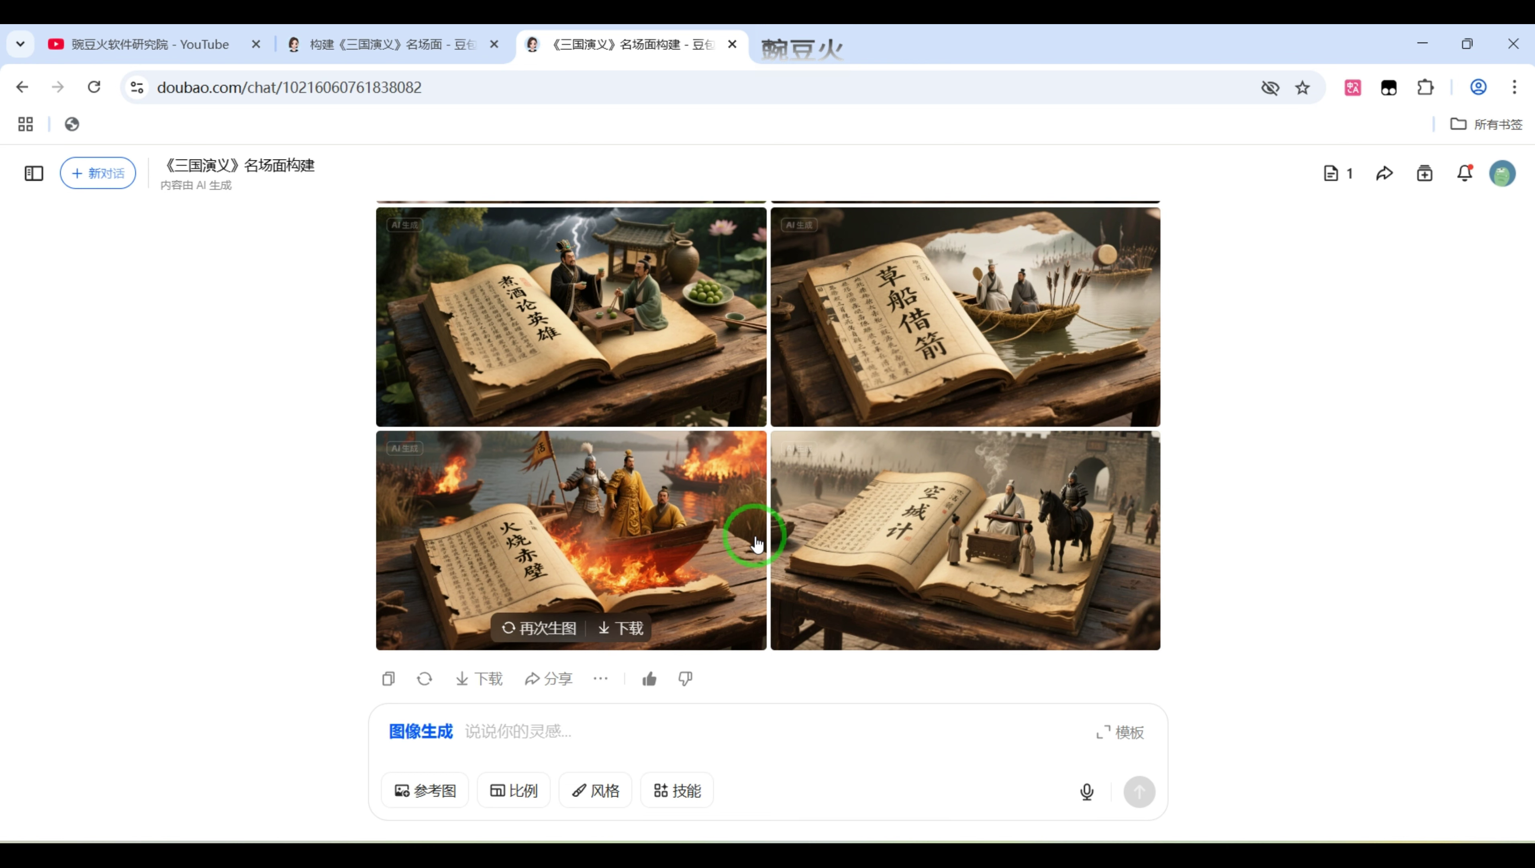
Step: Look over the six generated images and inspect the AI生成 watermark on the enlarged 桃园三结义 image
scroll(948, 438, up, 5)
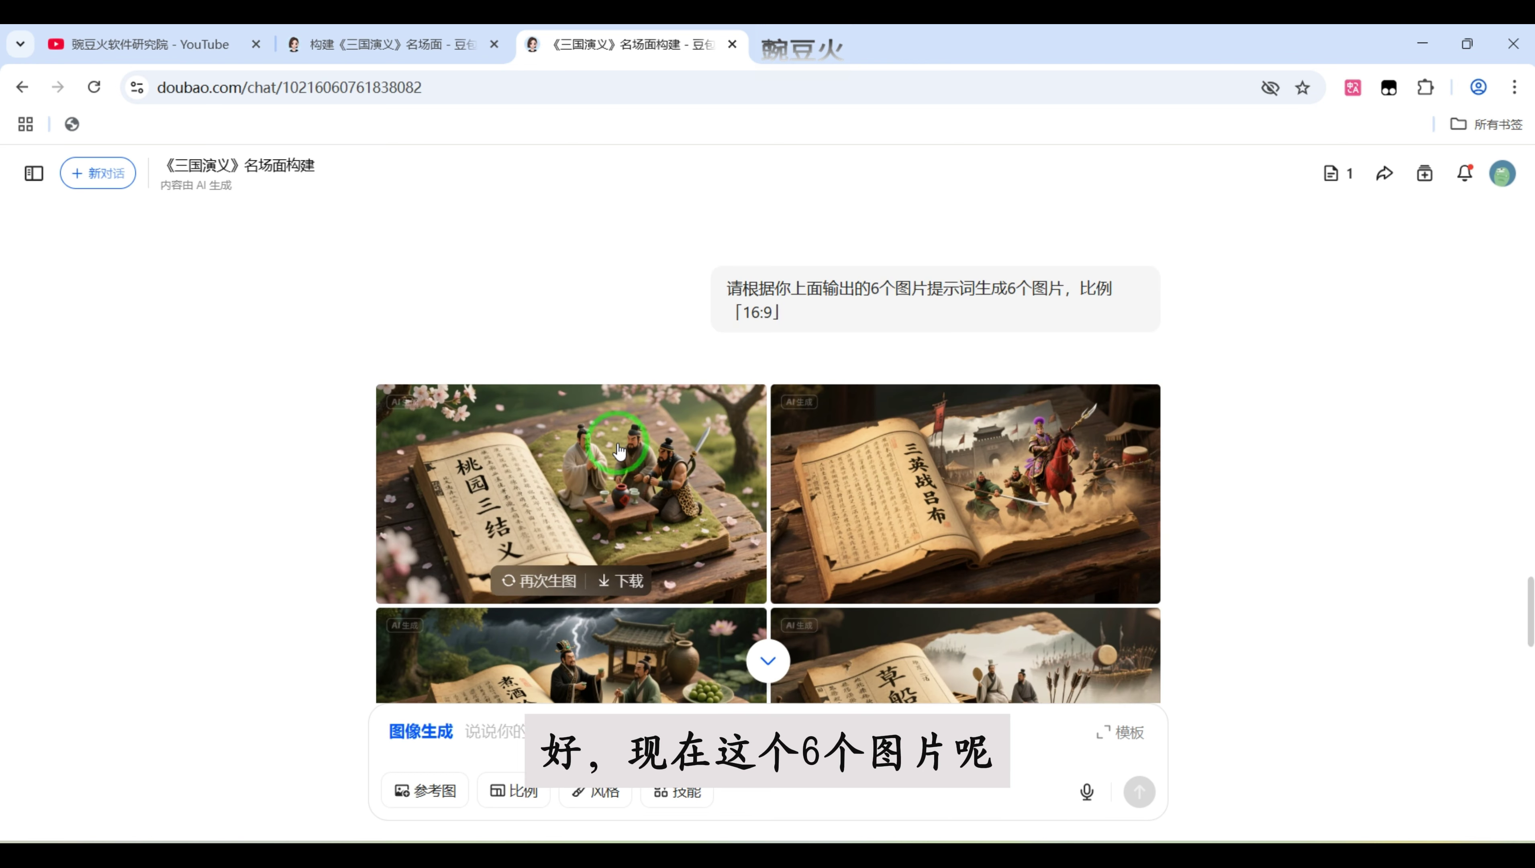
scroll(664, 395, down, 5)
scroll(644, 365, up, 3)
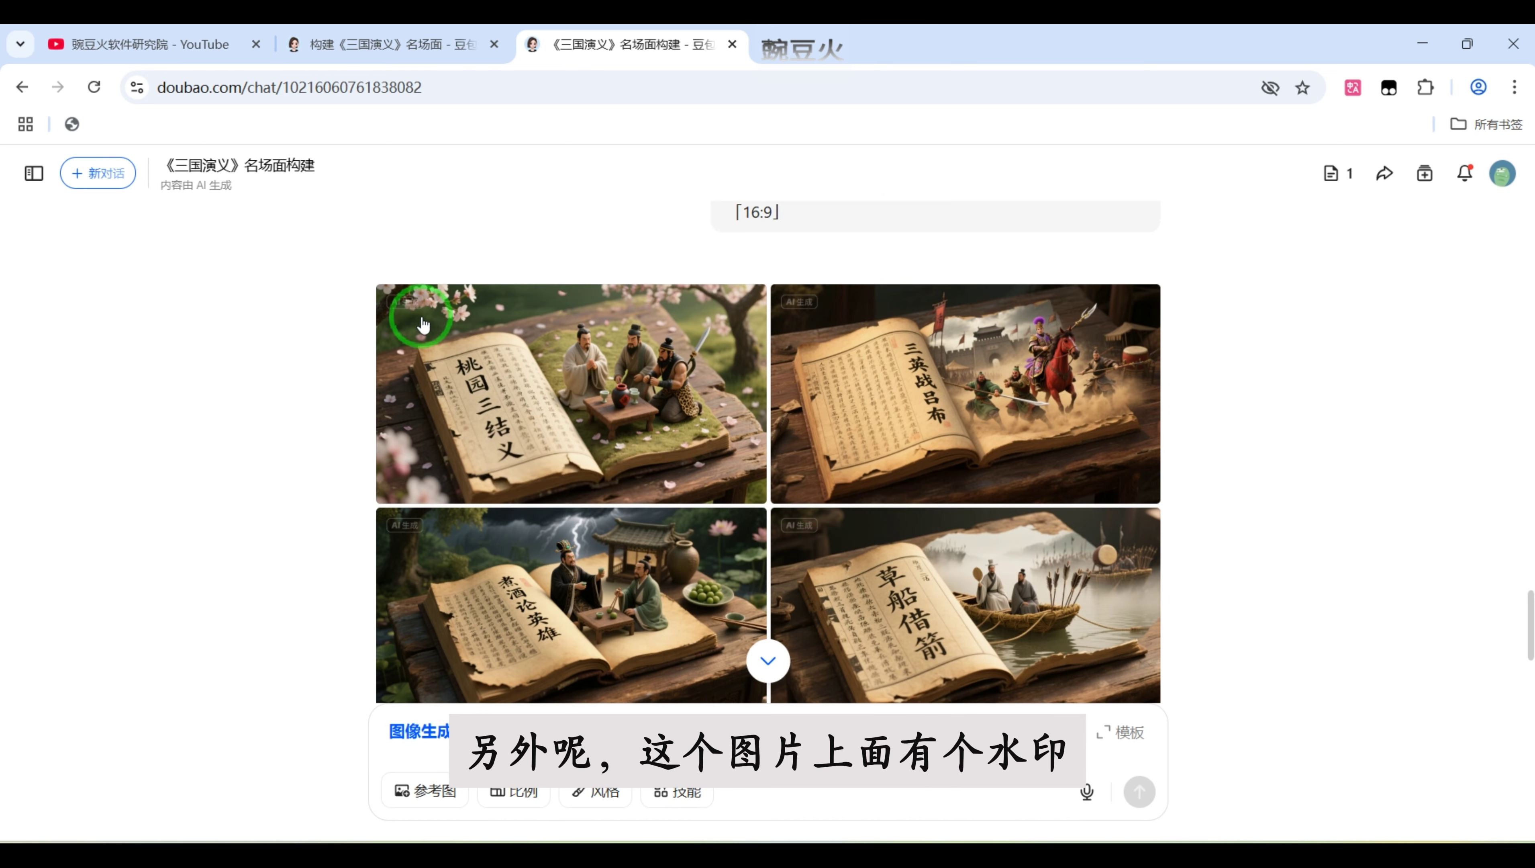
scroll(412, 307, up, 2)
click(486, 331)
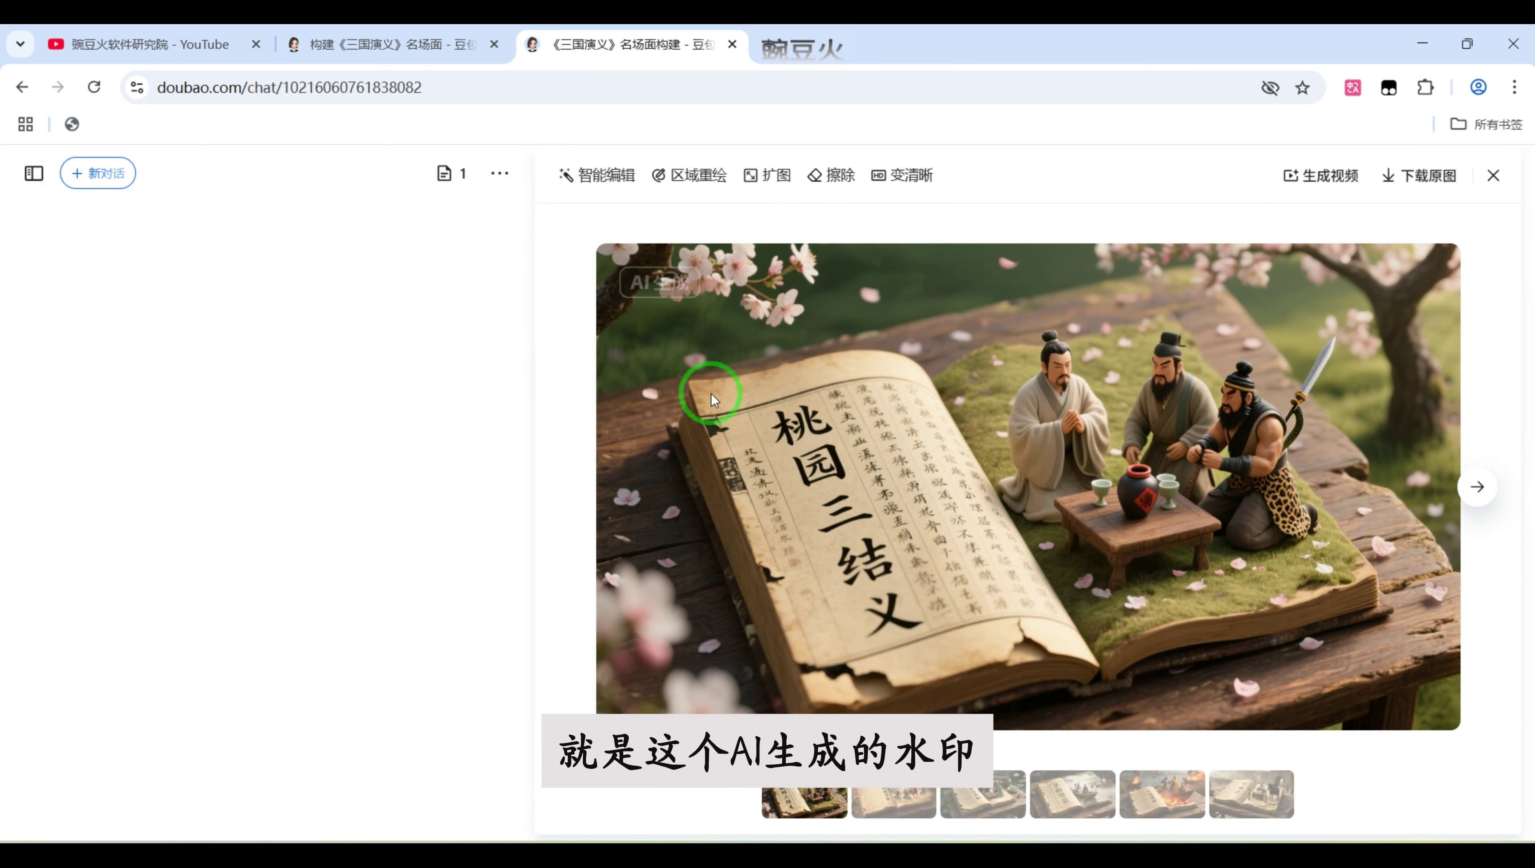
key(Escape)
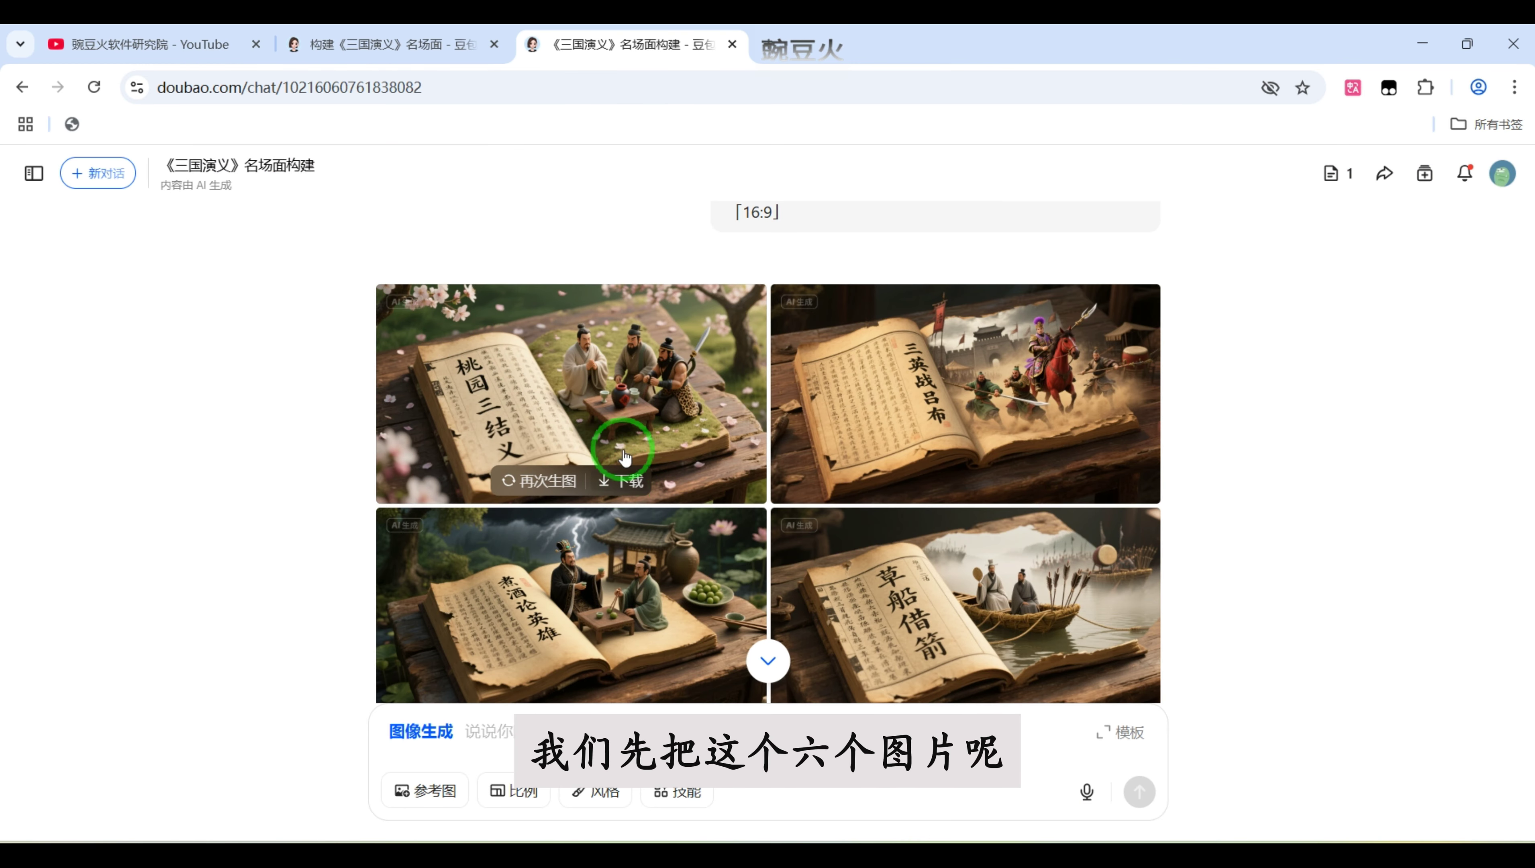
Step: Download the 桃园三结义 image, check the saved PNG files in the 如何制作裸眼3d视频 folder, and return to the chat
click(627, 484)
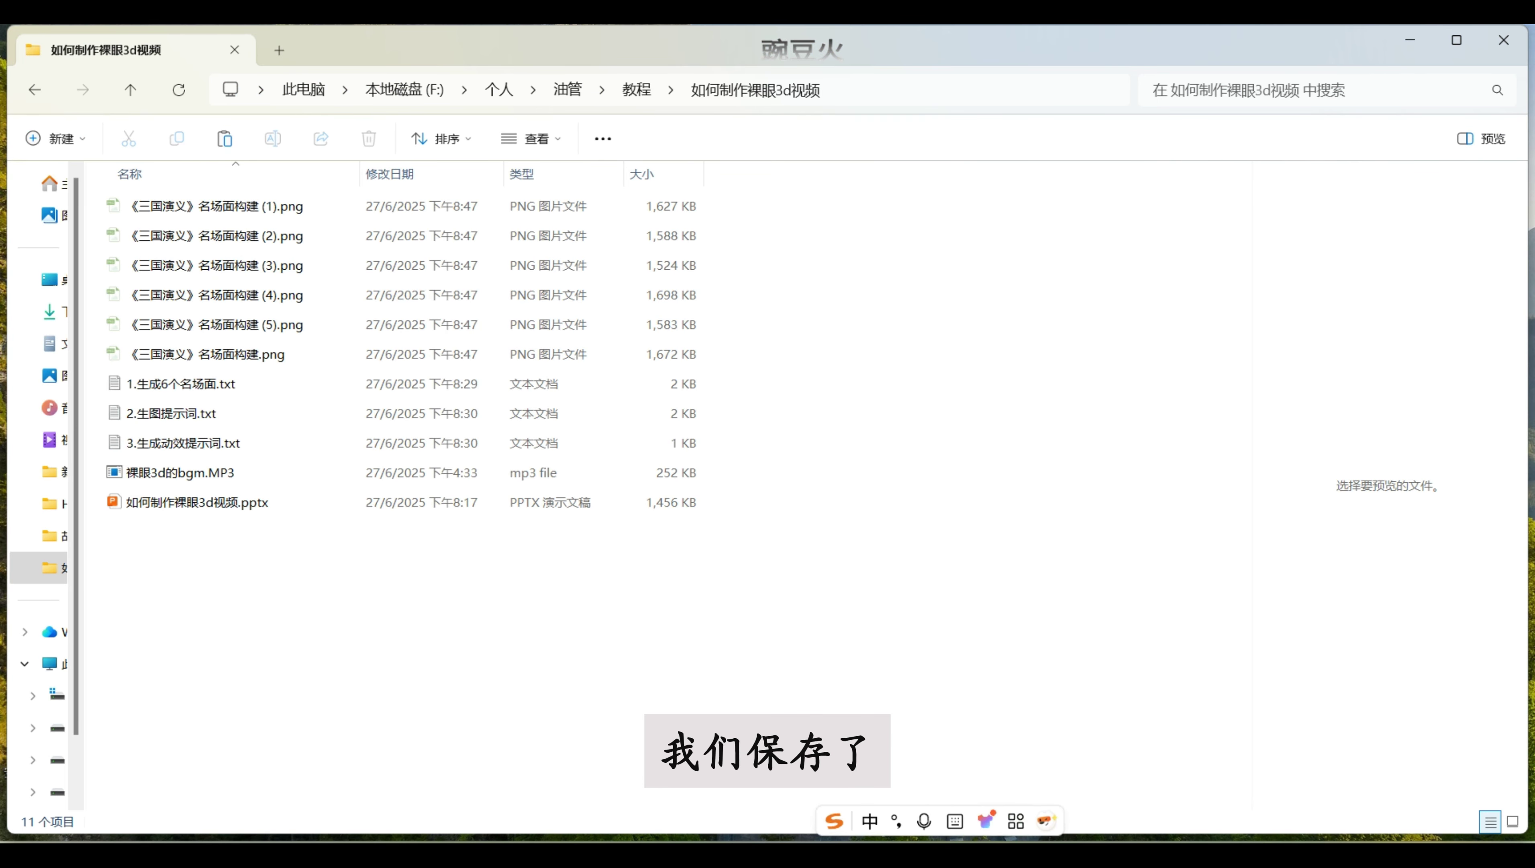
click(1024, 762)
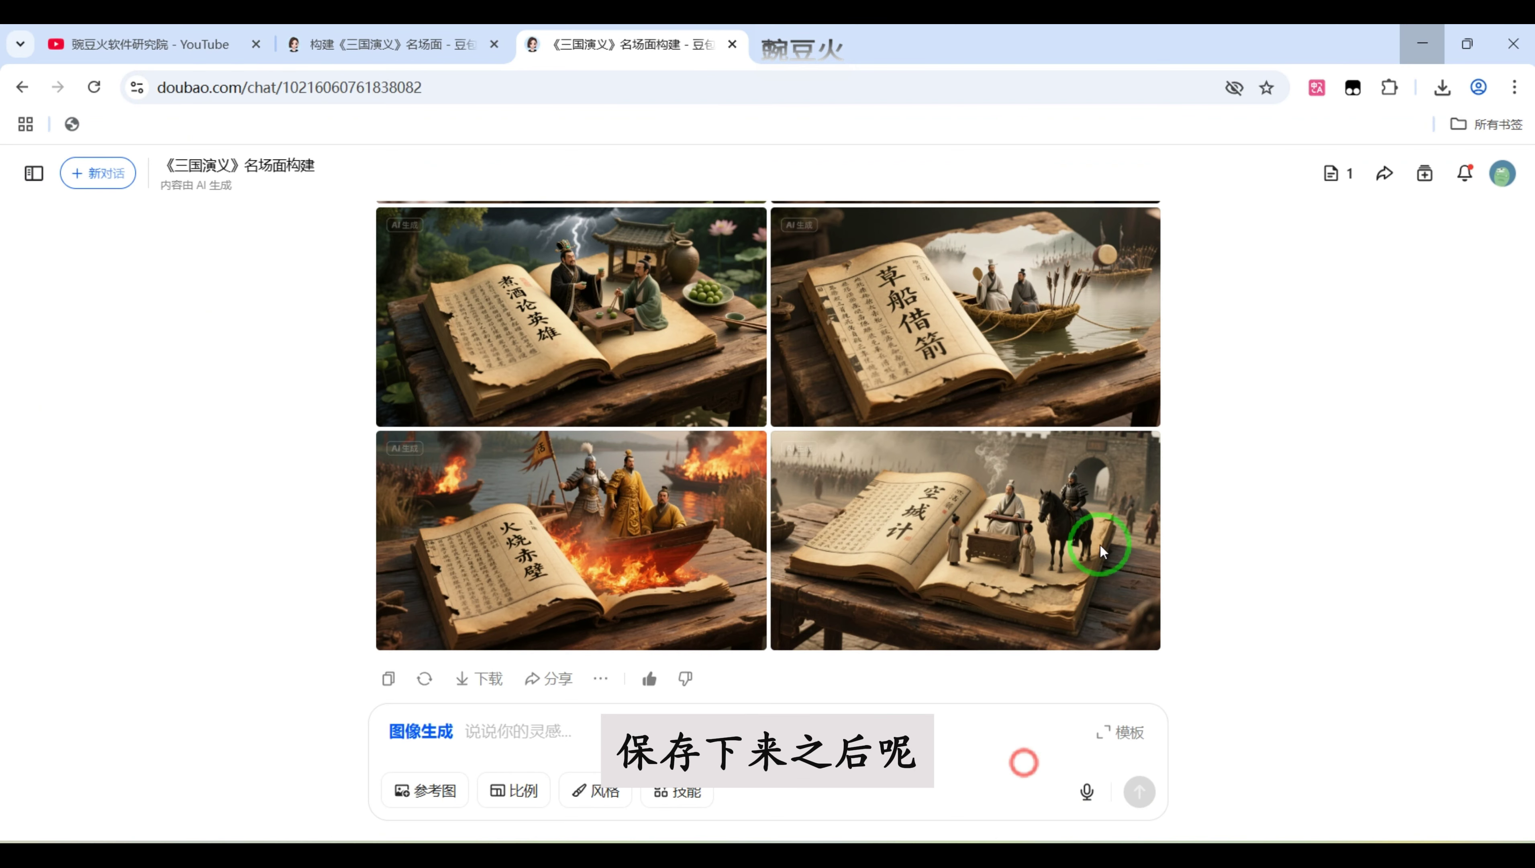
Step: Open Baidu's image site, image.baidu.com, in a new browser tab
click(769, 44)
click(746, 84)
text(iama)
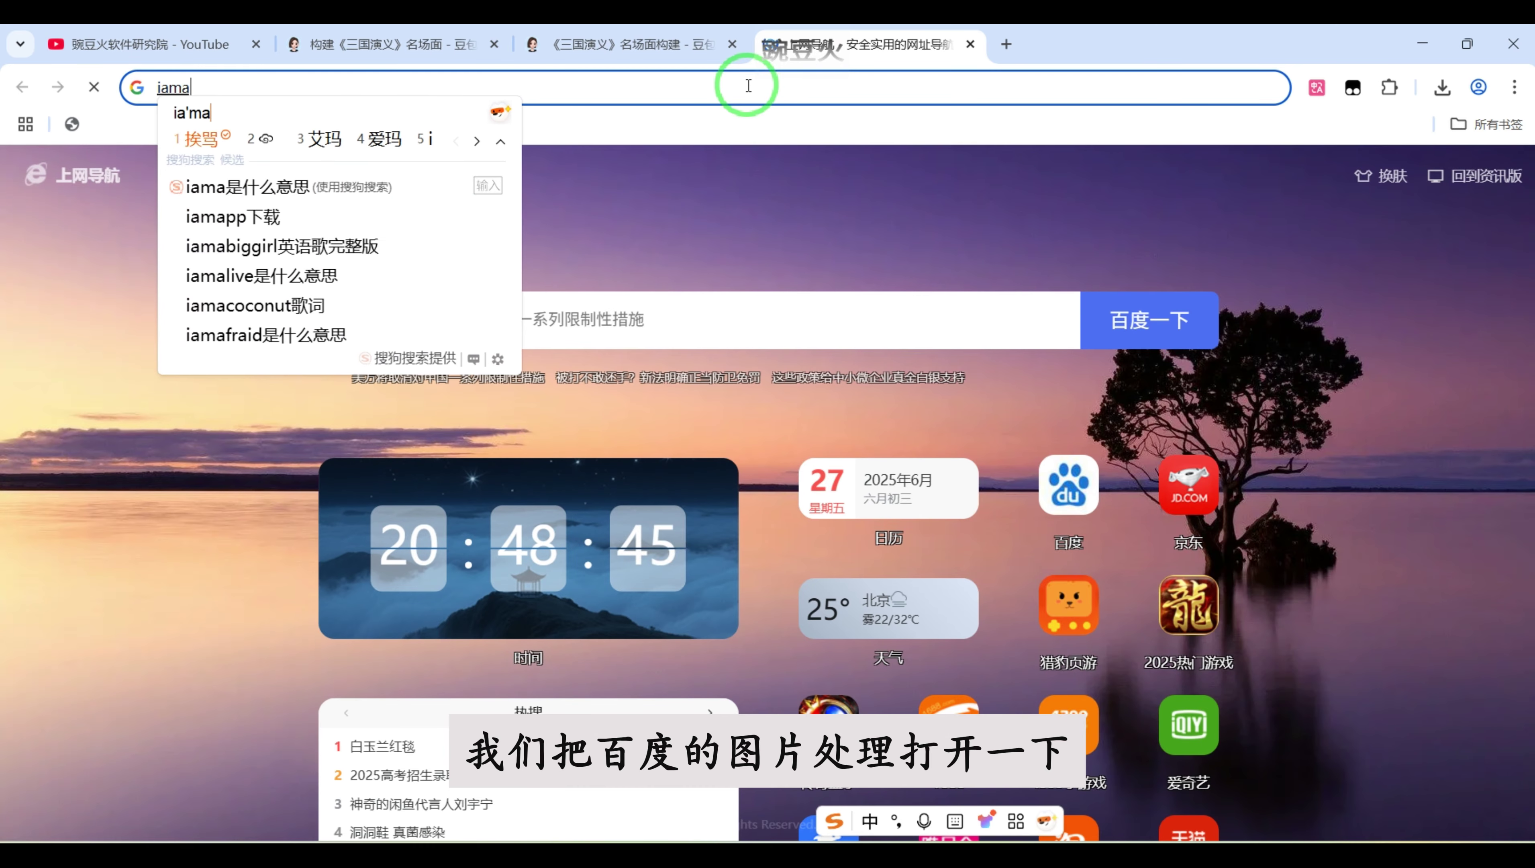
key(BackSpace)
key(BackSpace)
key(BackSpace)
text(mag)
key(Return)
key(Return)
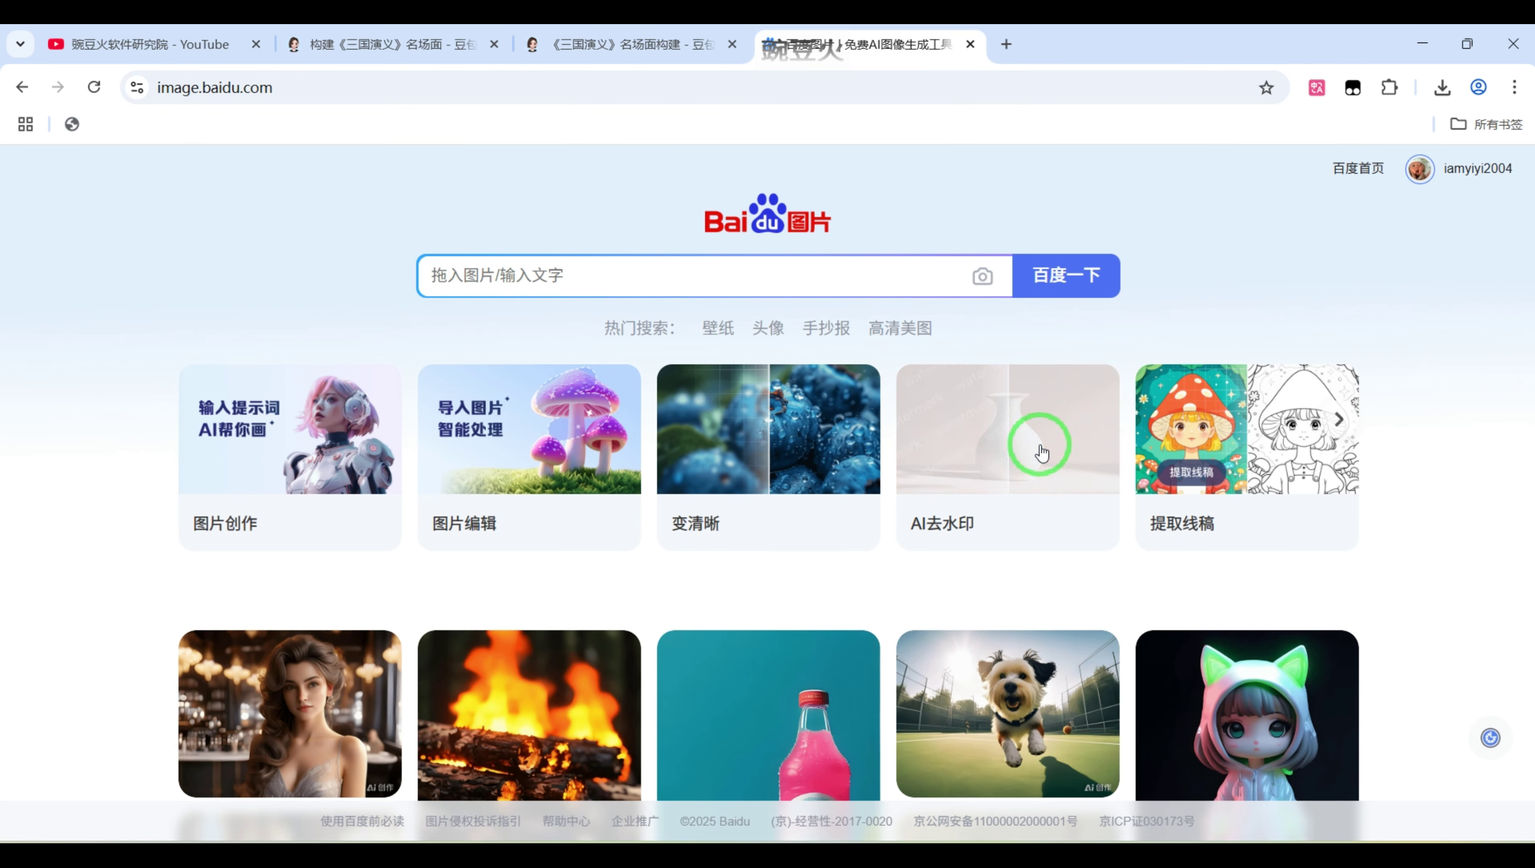
Step: Open the AI去水印 tool and upload the 桃园三结义 picture, 《三国演义》名场面构建.png, for watermark removal
click(1040, 438)
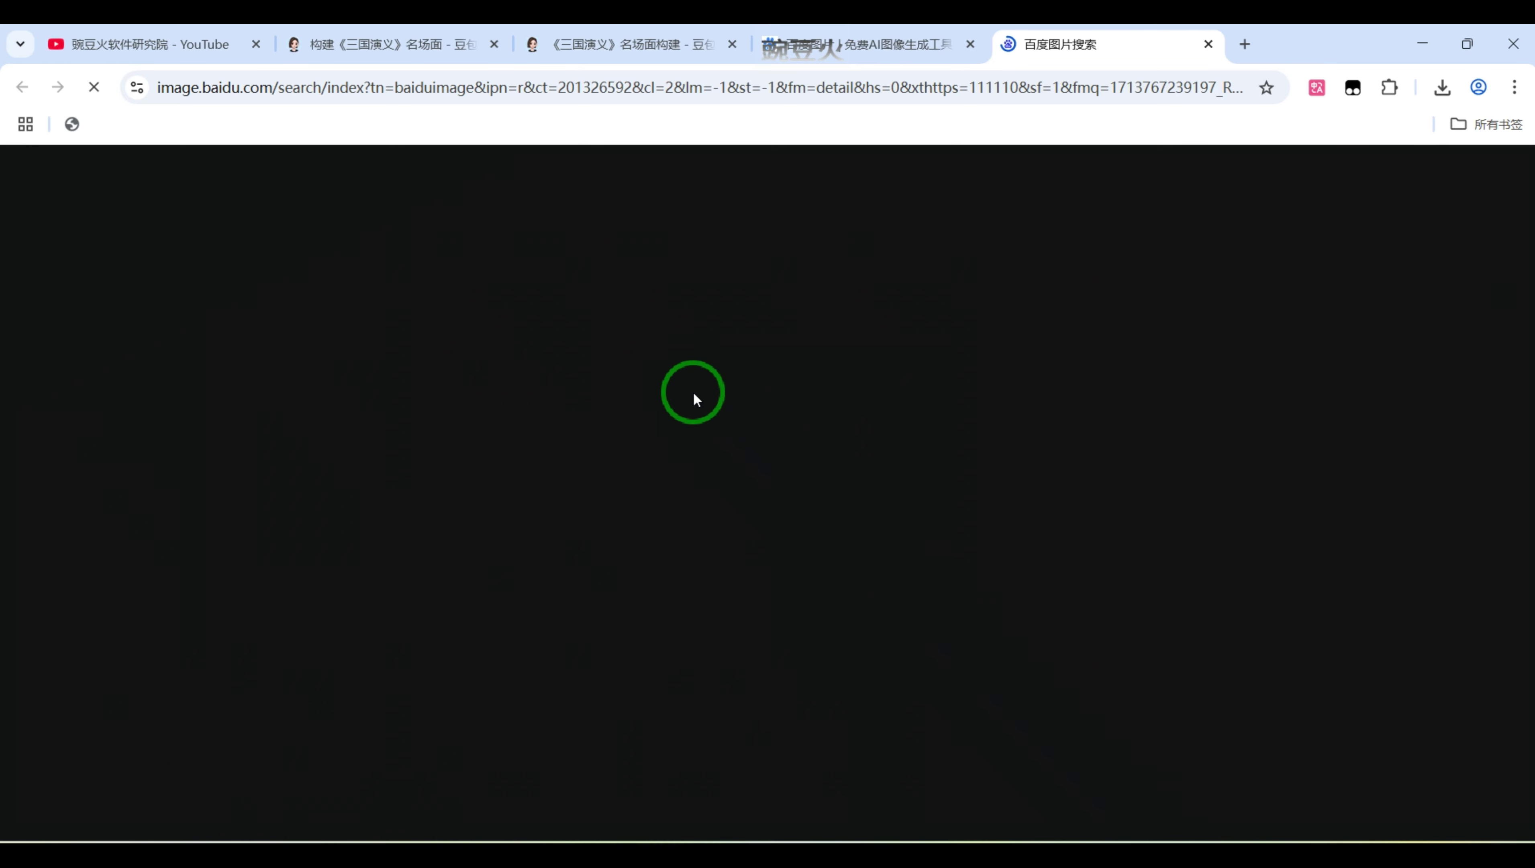
click(599, 529)
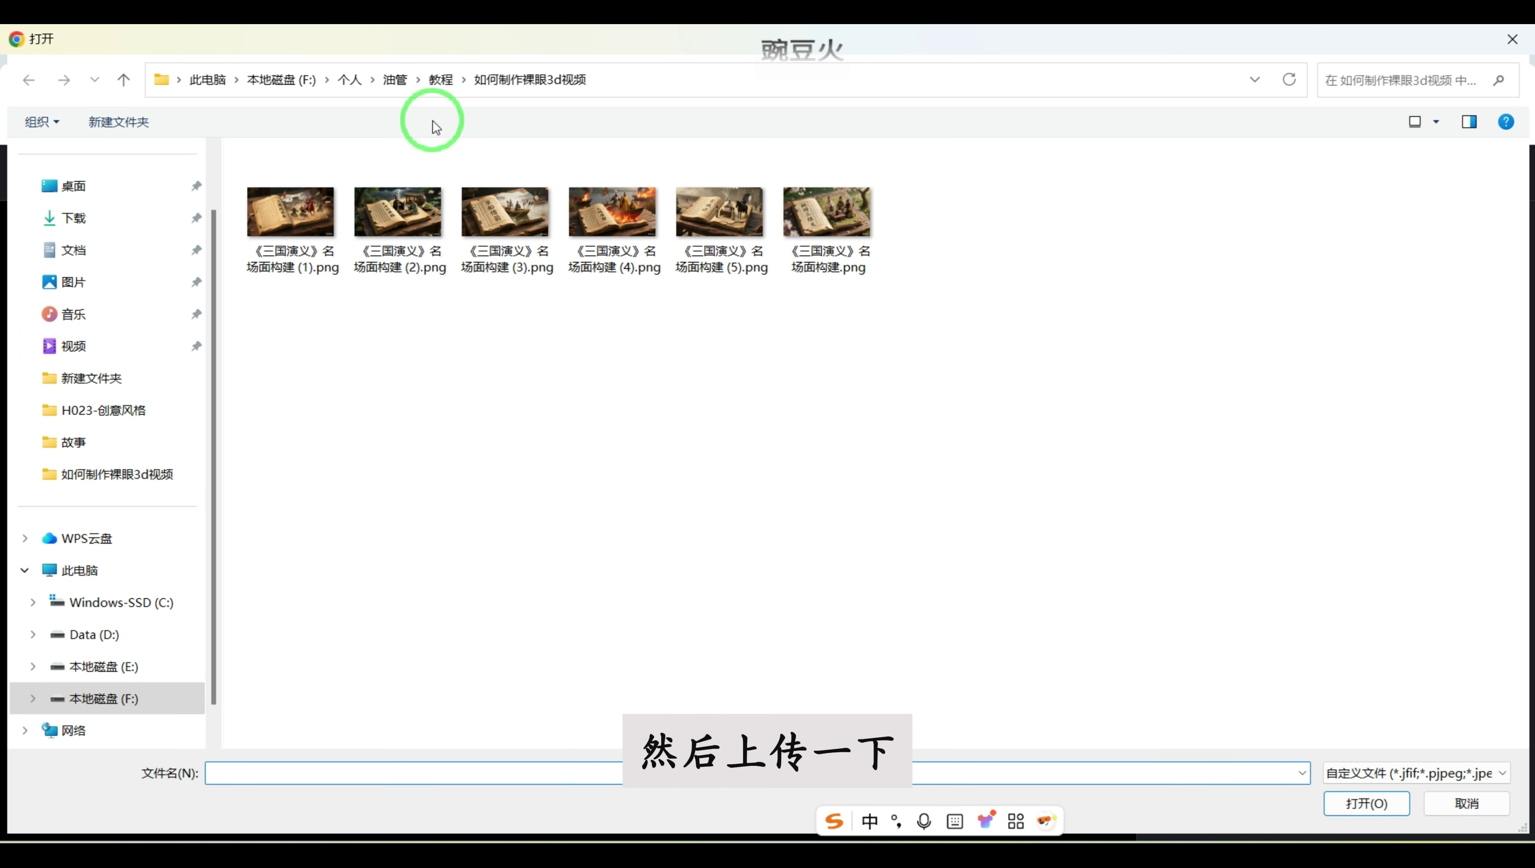
click(820, 266)
click(1367, 803)
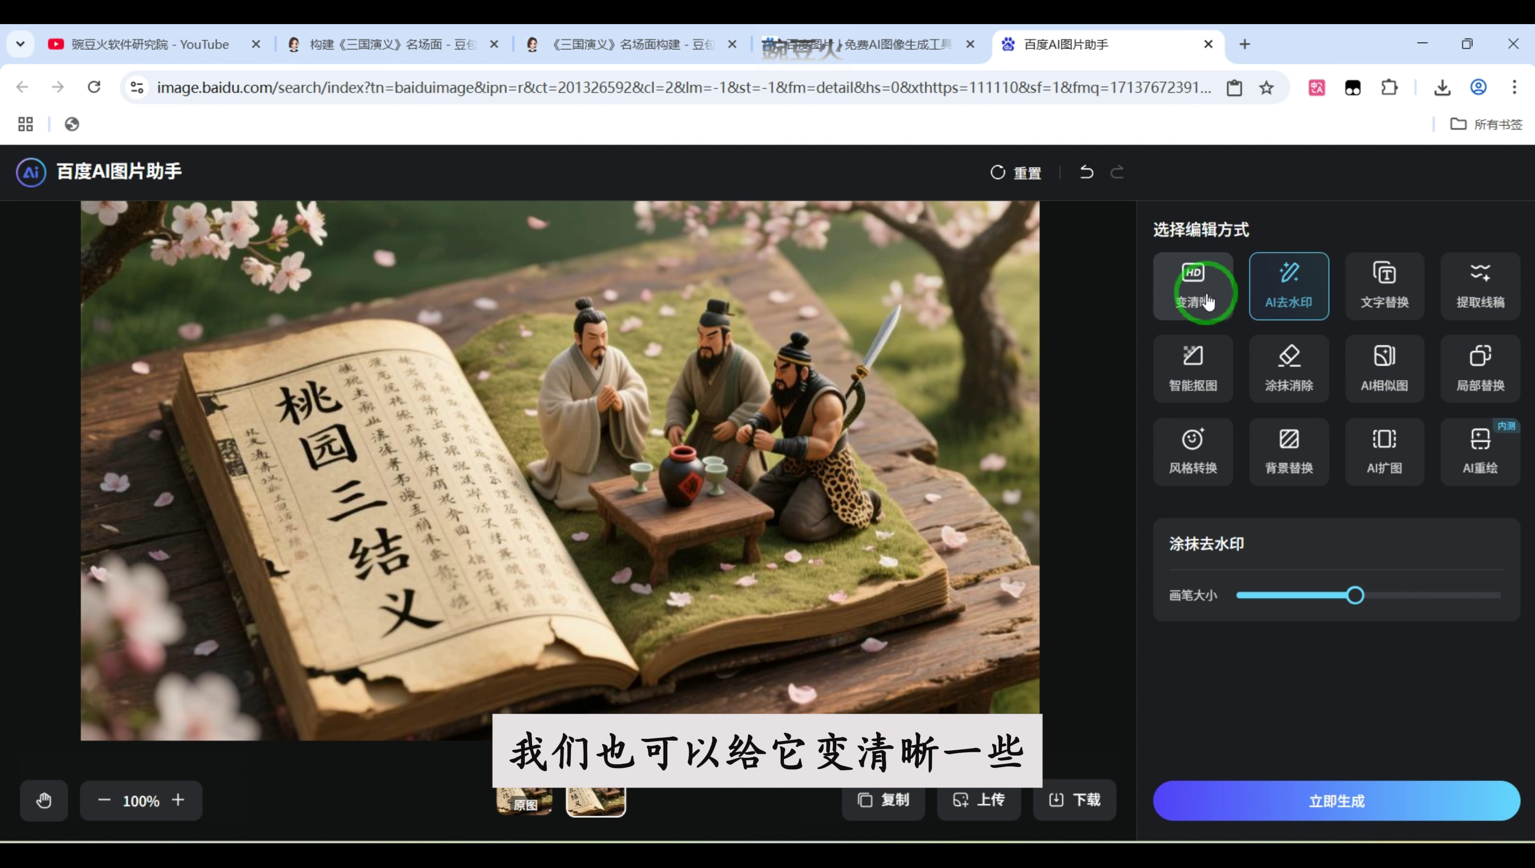
Step: Apply 变清晰 to the watermark-free 桃园三结义 image and download the result
click(1199, 284)
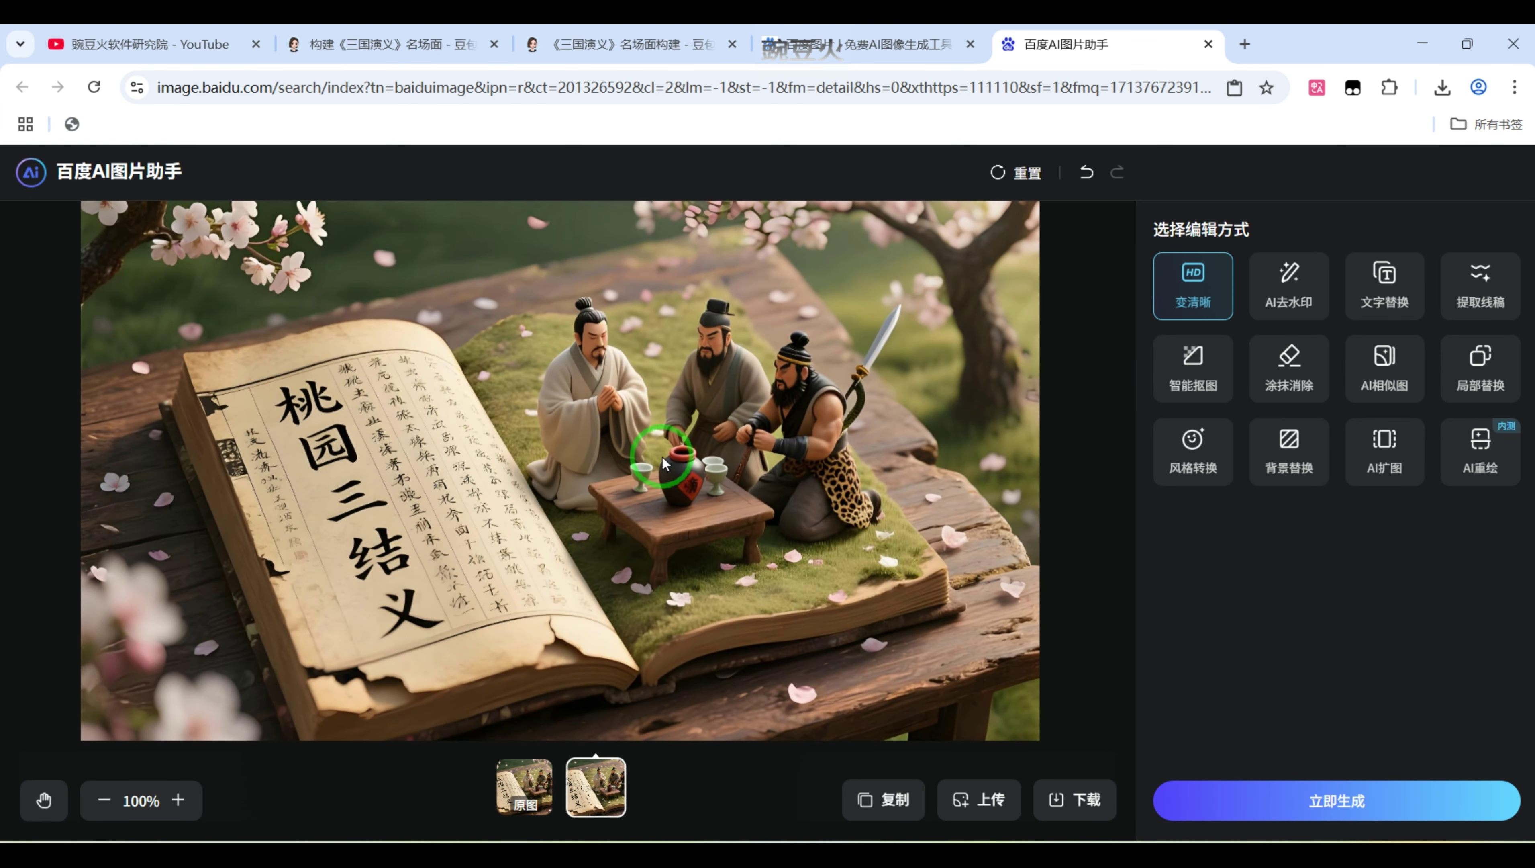
click(1074, 813)
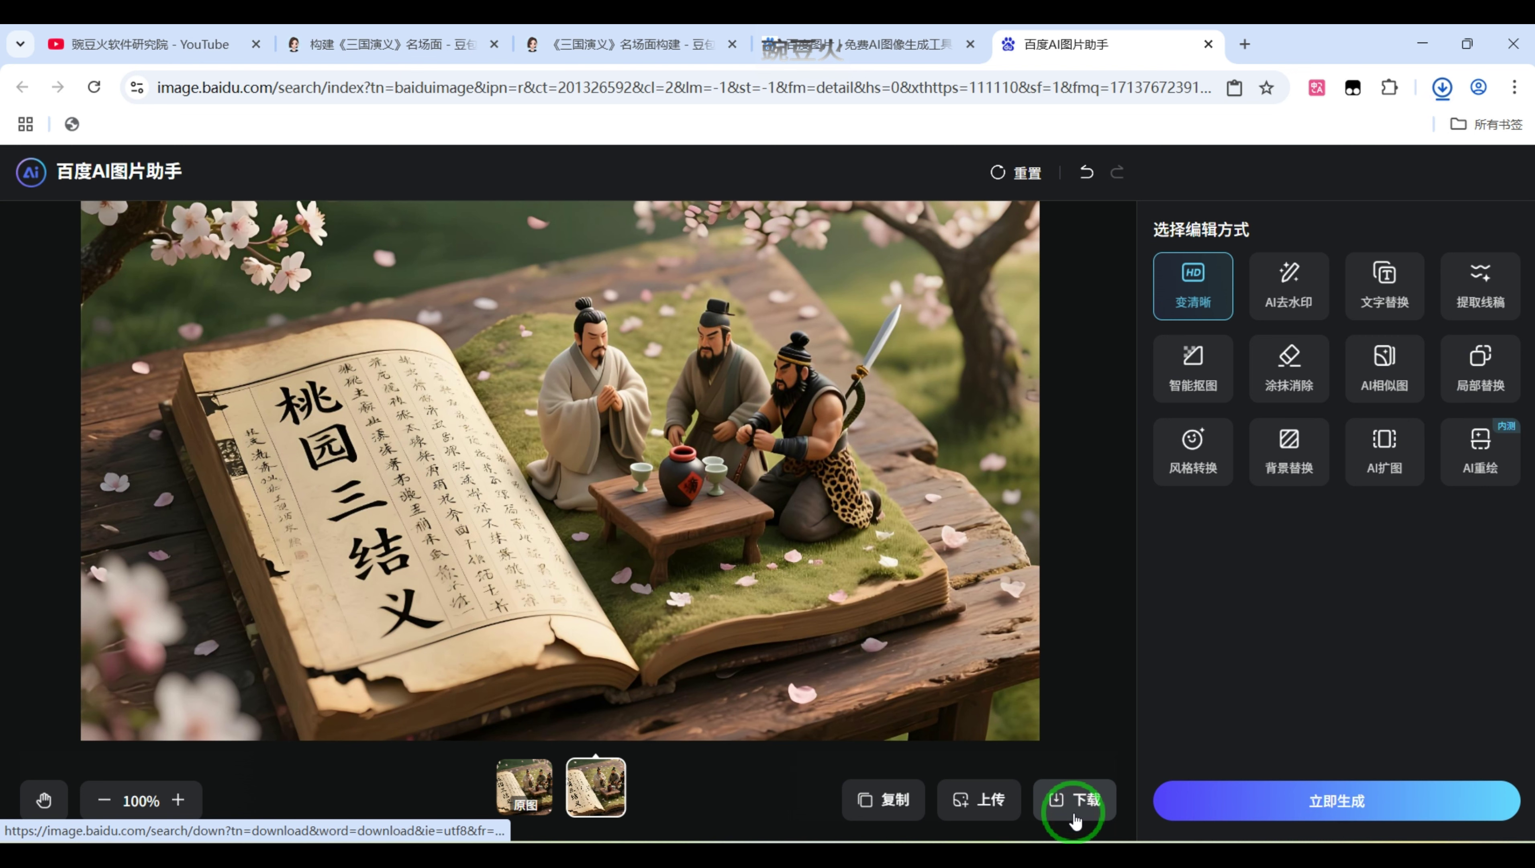
Step: Upload the 草船借箭 image, erase the small characters beside its title with 涂抹消除 and a smaller brush, and download the result
click(990, 808)
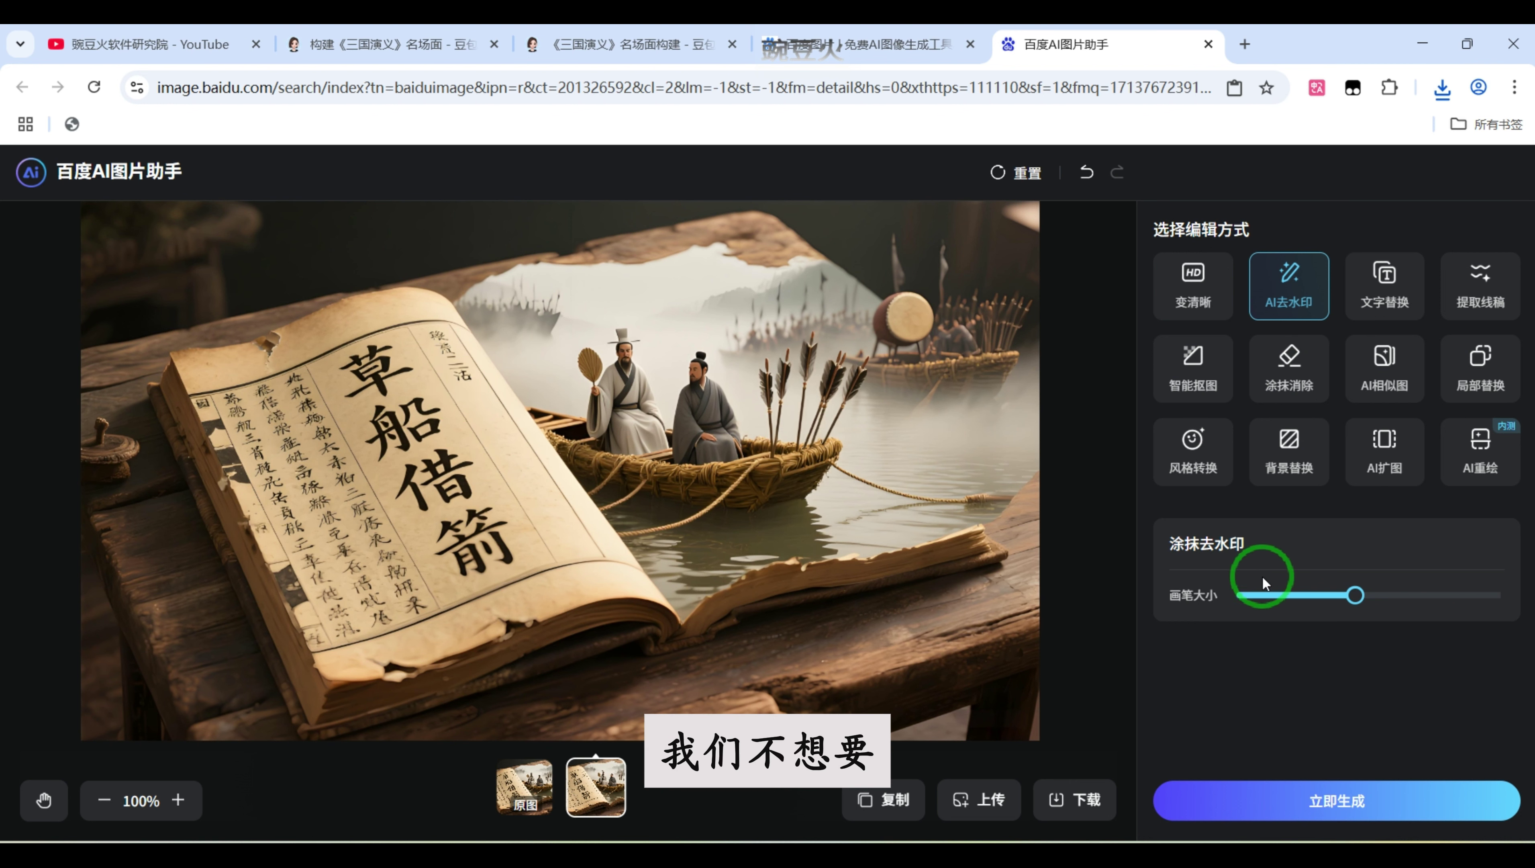
click(1283, 372)
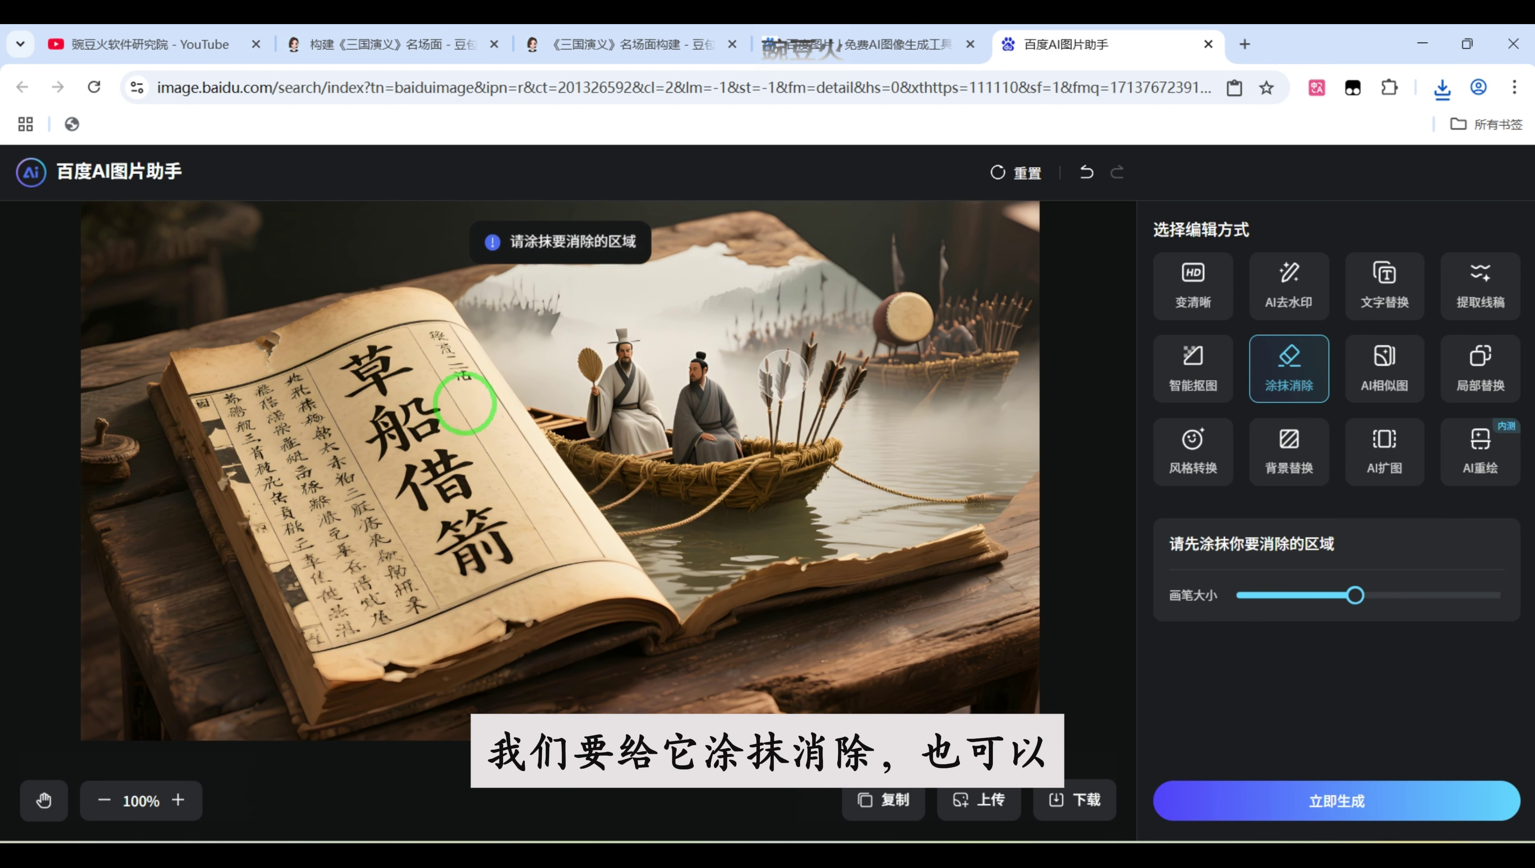
click(1264, 596)
drag(436, 332, 460, 363)
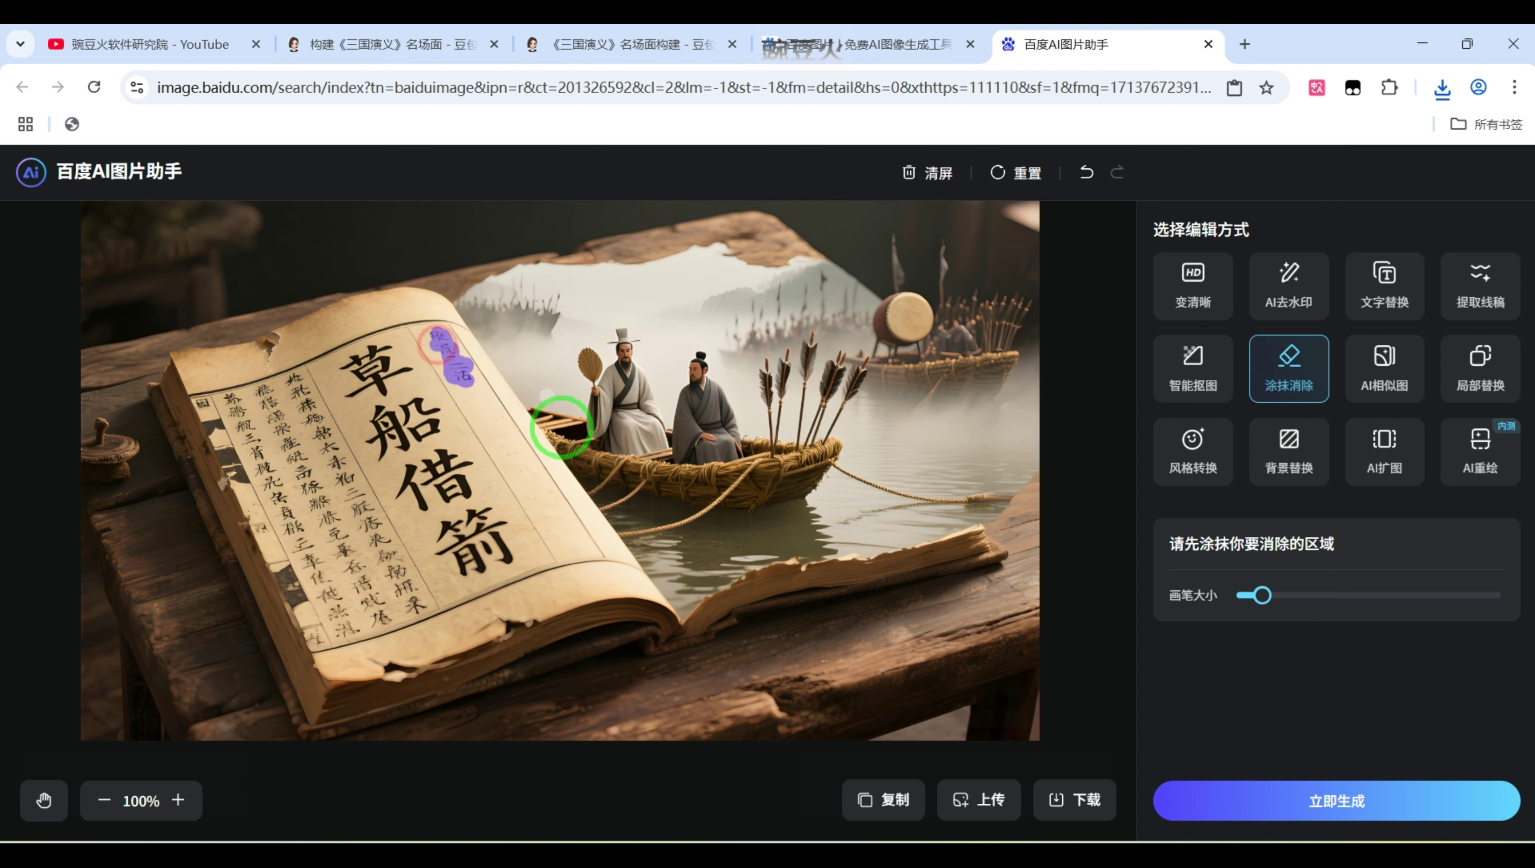
click(1279, 798)
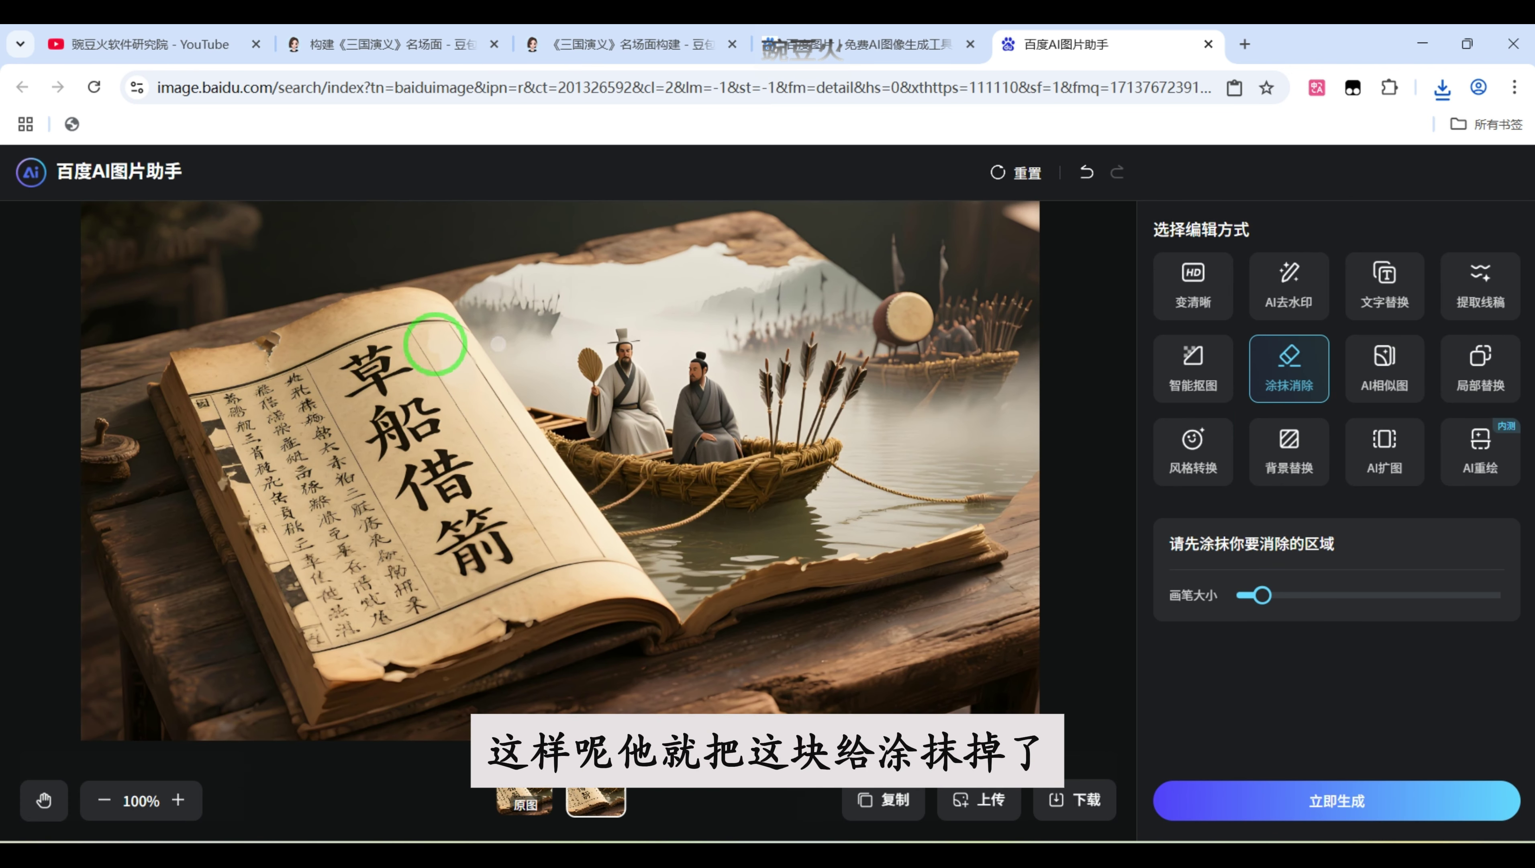
click(1075, 799)
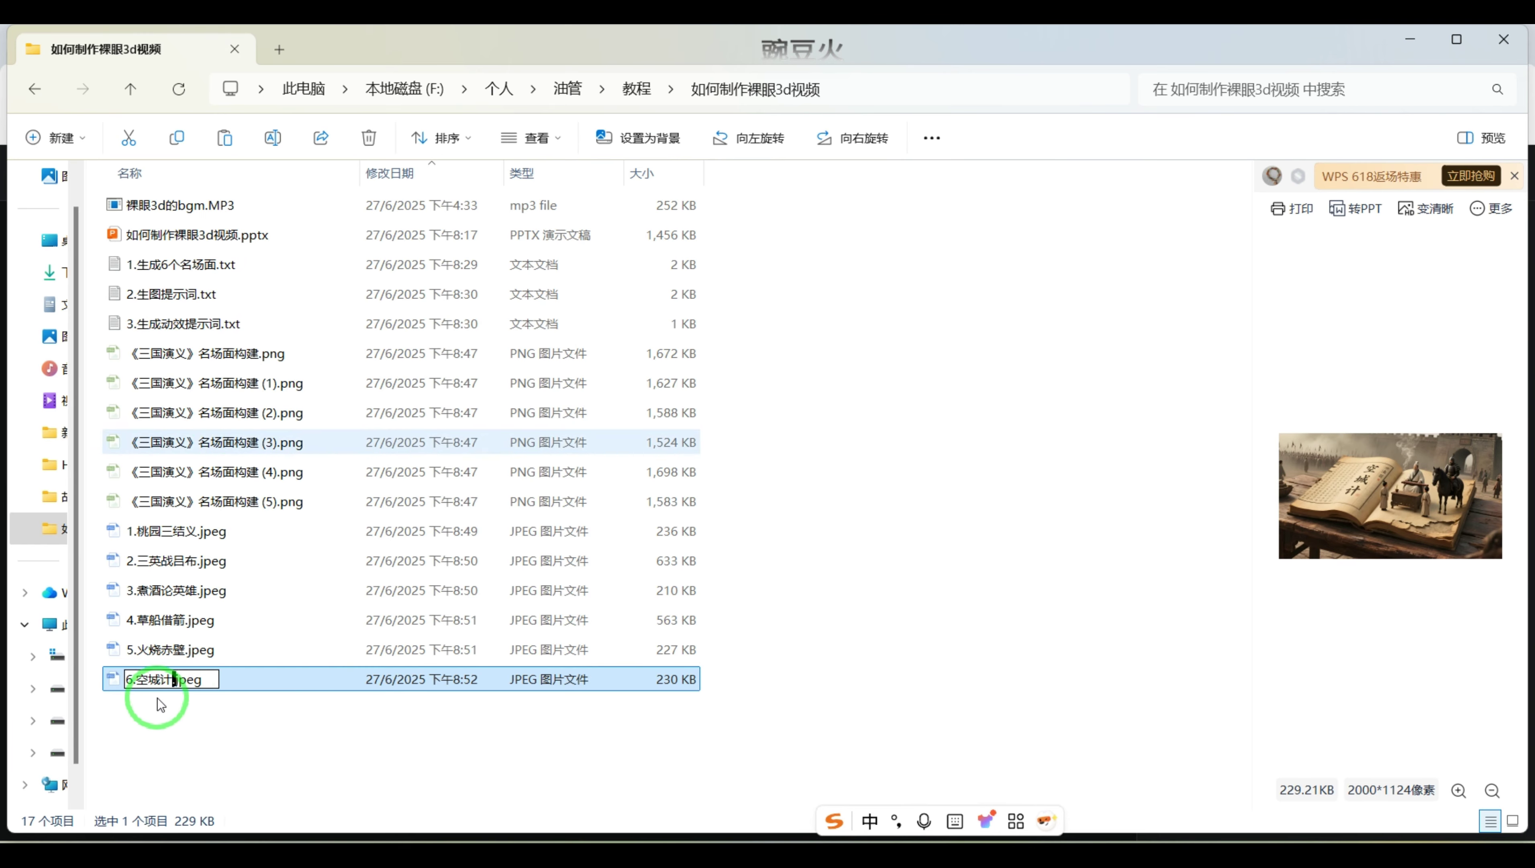
Step: Rename the downloaded 空城计 image file as 6.空城计.jpeg
key(Return)
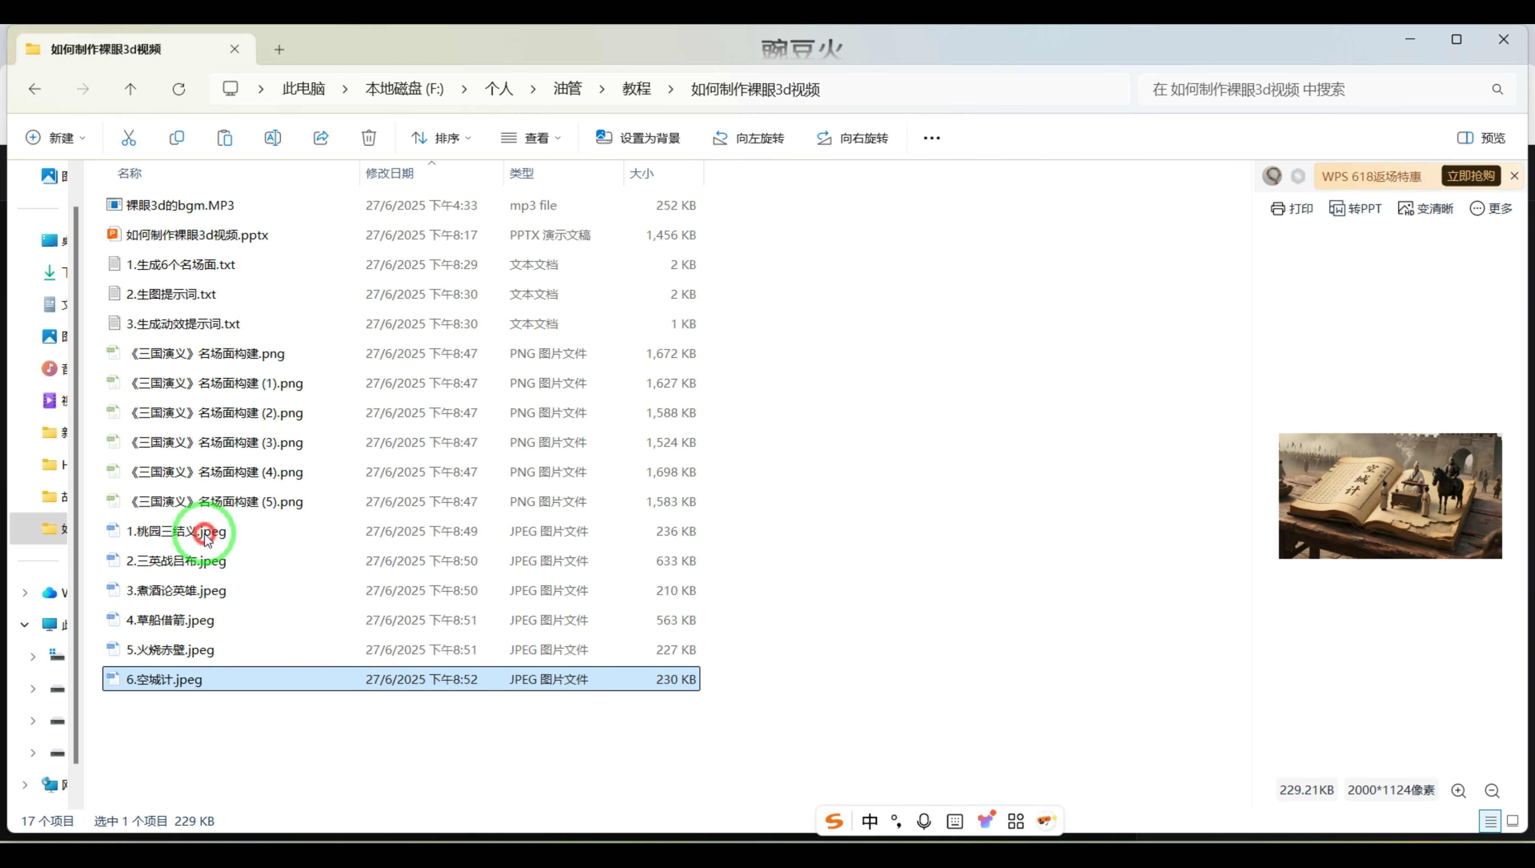
Step: Open 1.桃园三结义.jpeg in the image viewer and look through the processed pictures up to 6.空城计.jpeg
click(219, 532)
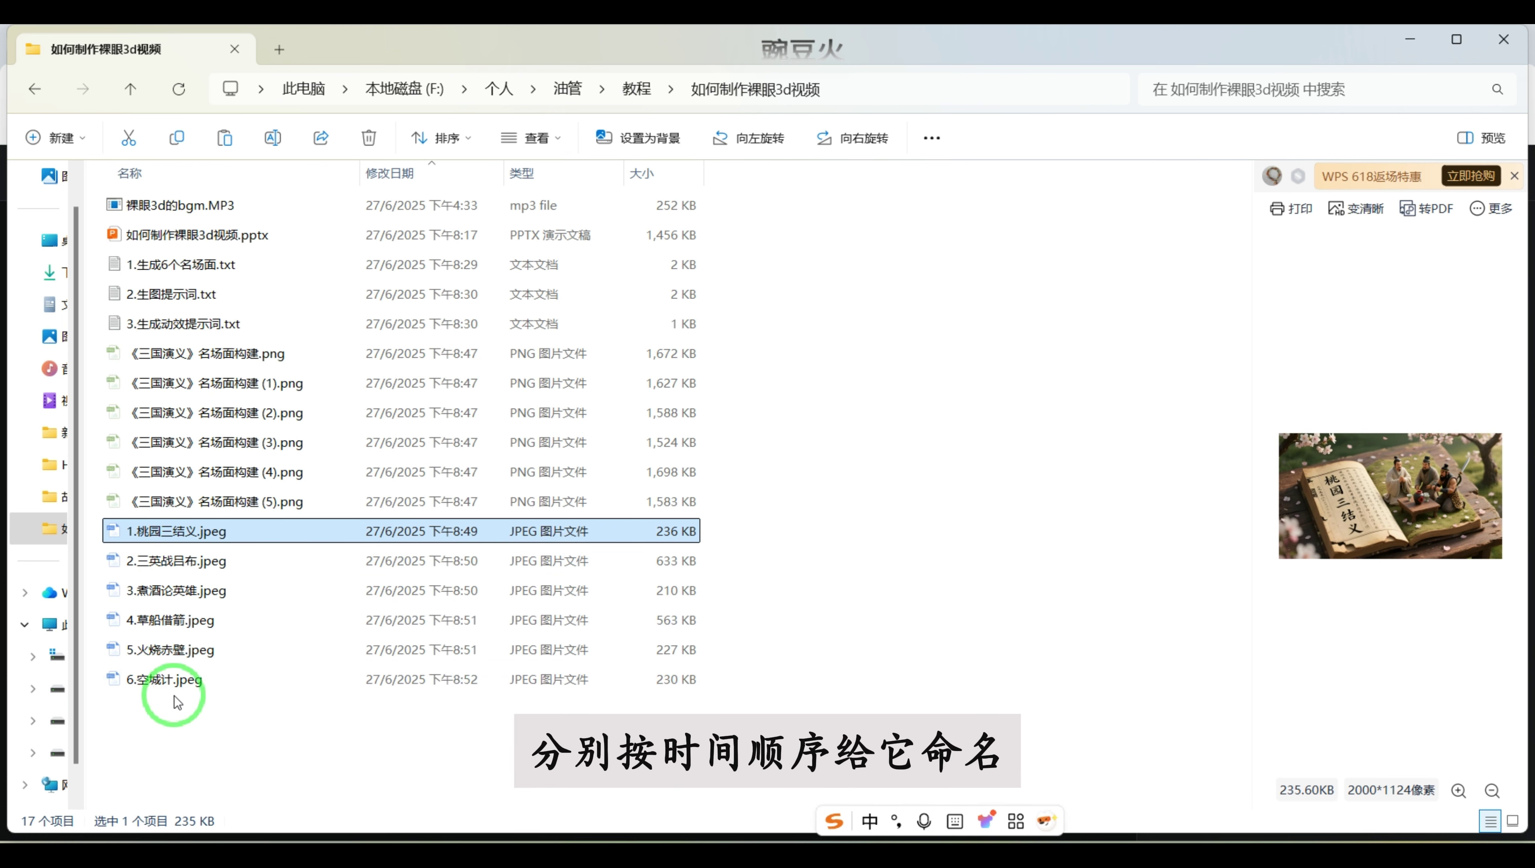
double_click(206, 531)
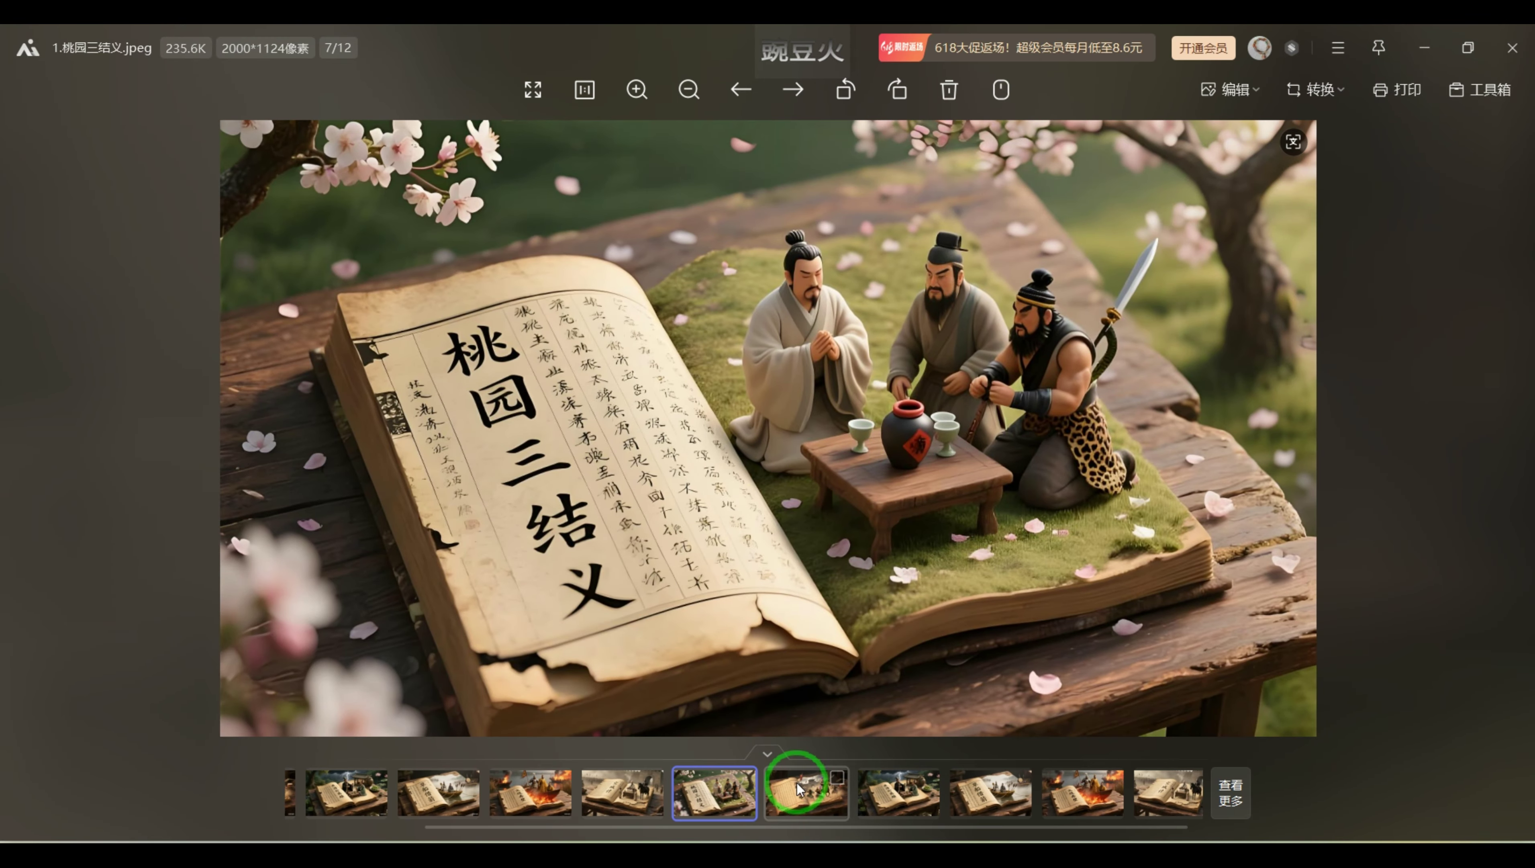
click(801, 788)
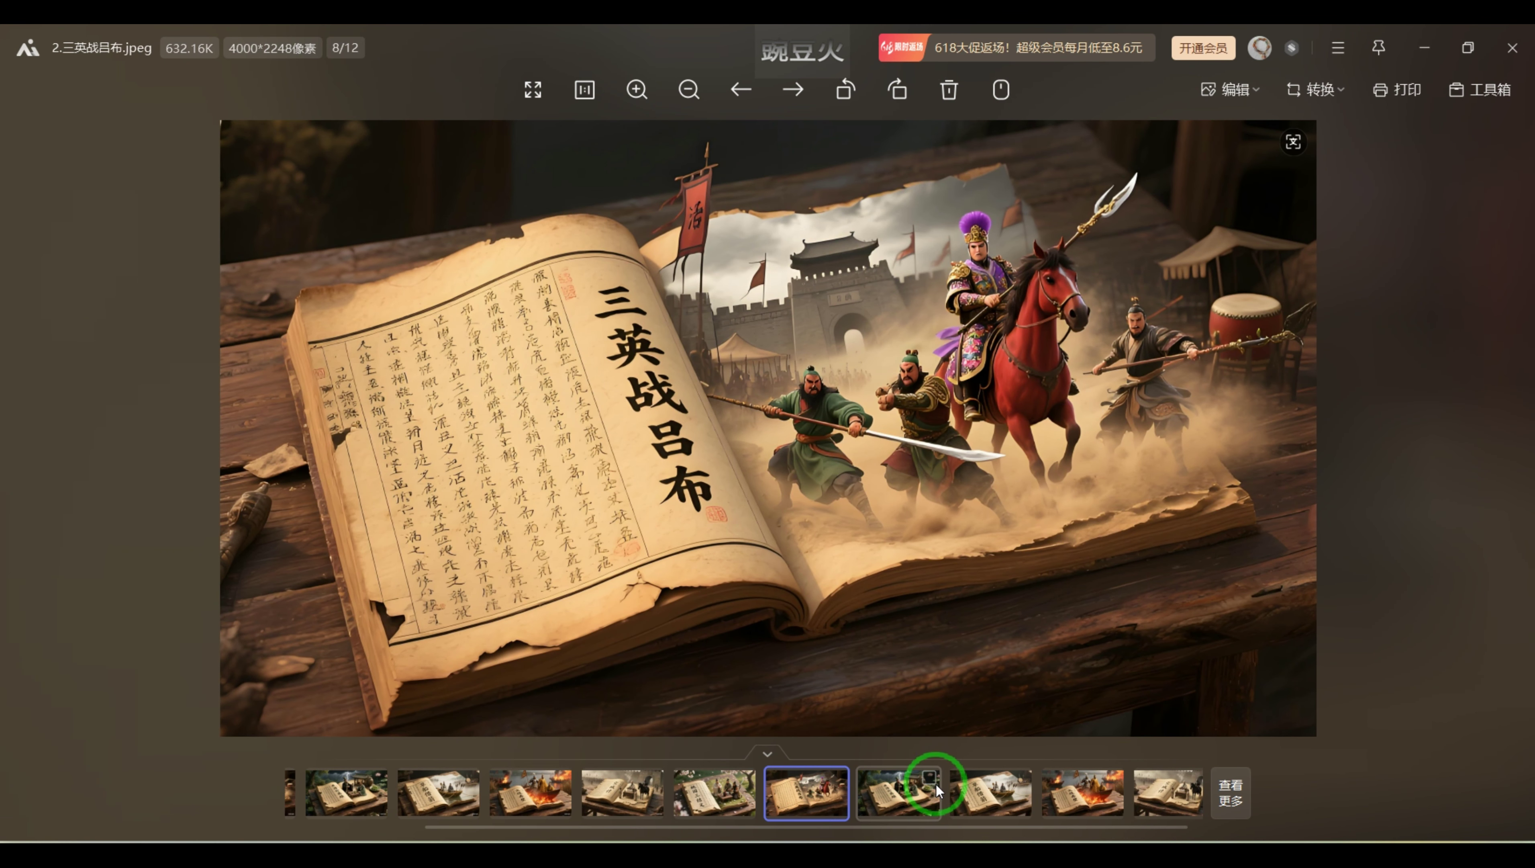
click(918, 793)
click(974, 793)
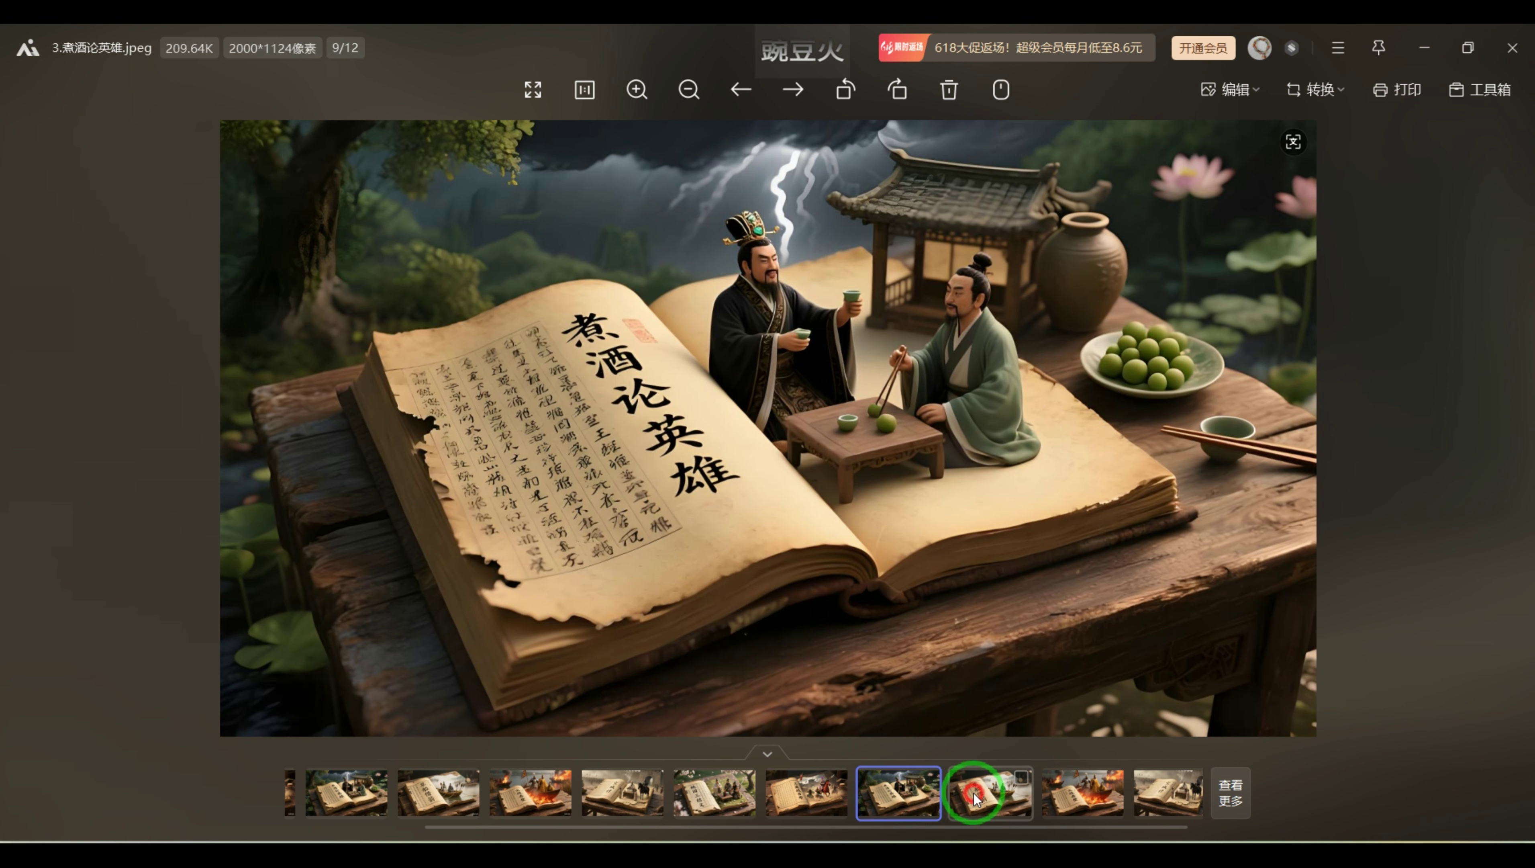
click(1108, 790)
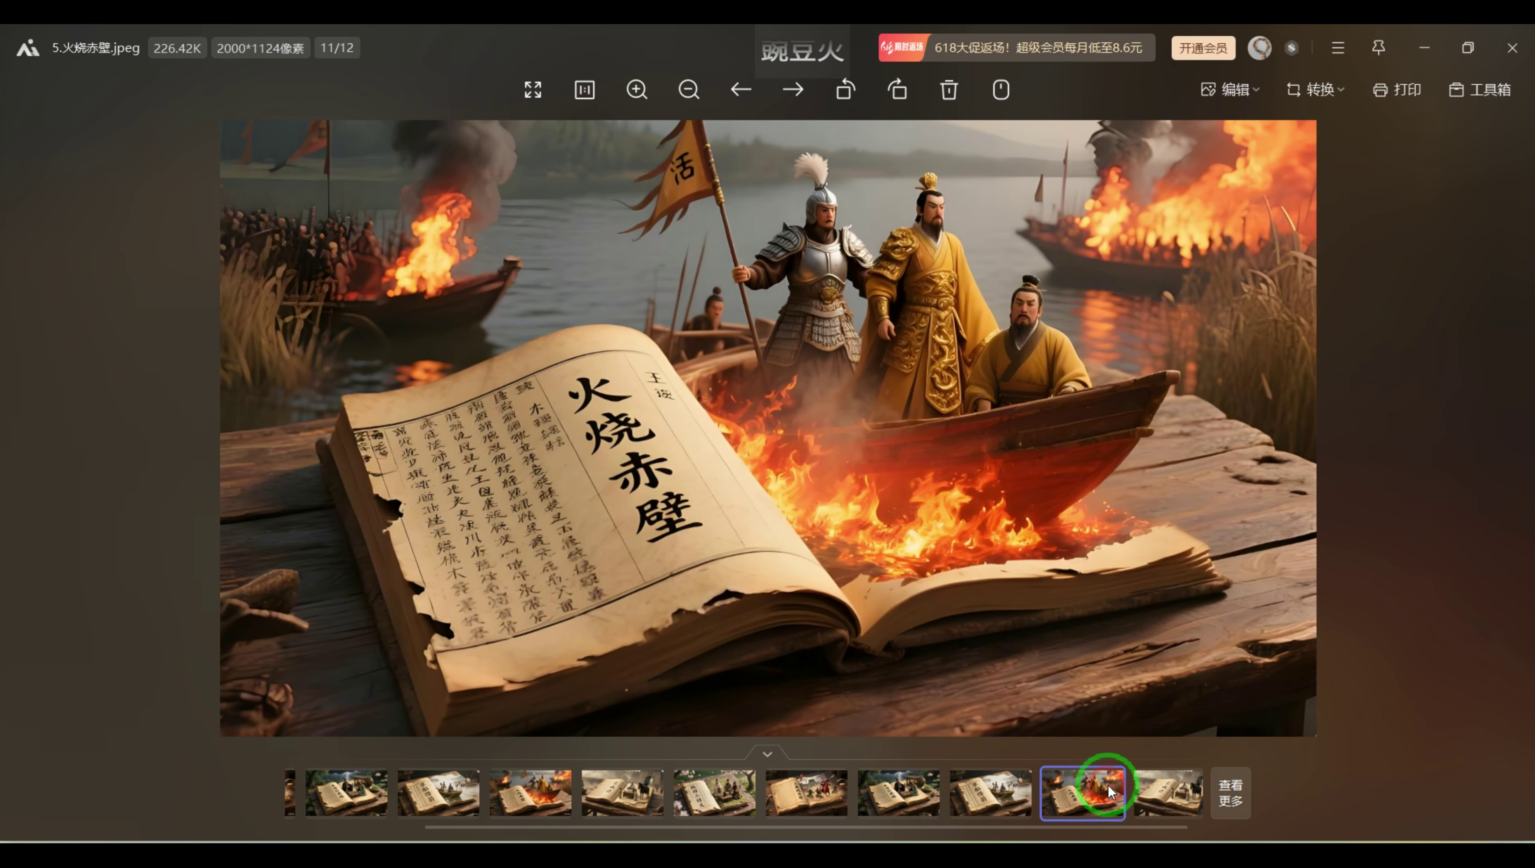
click(1167, 803)
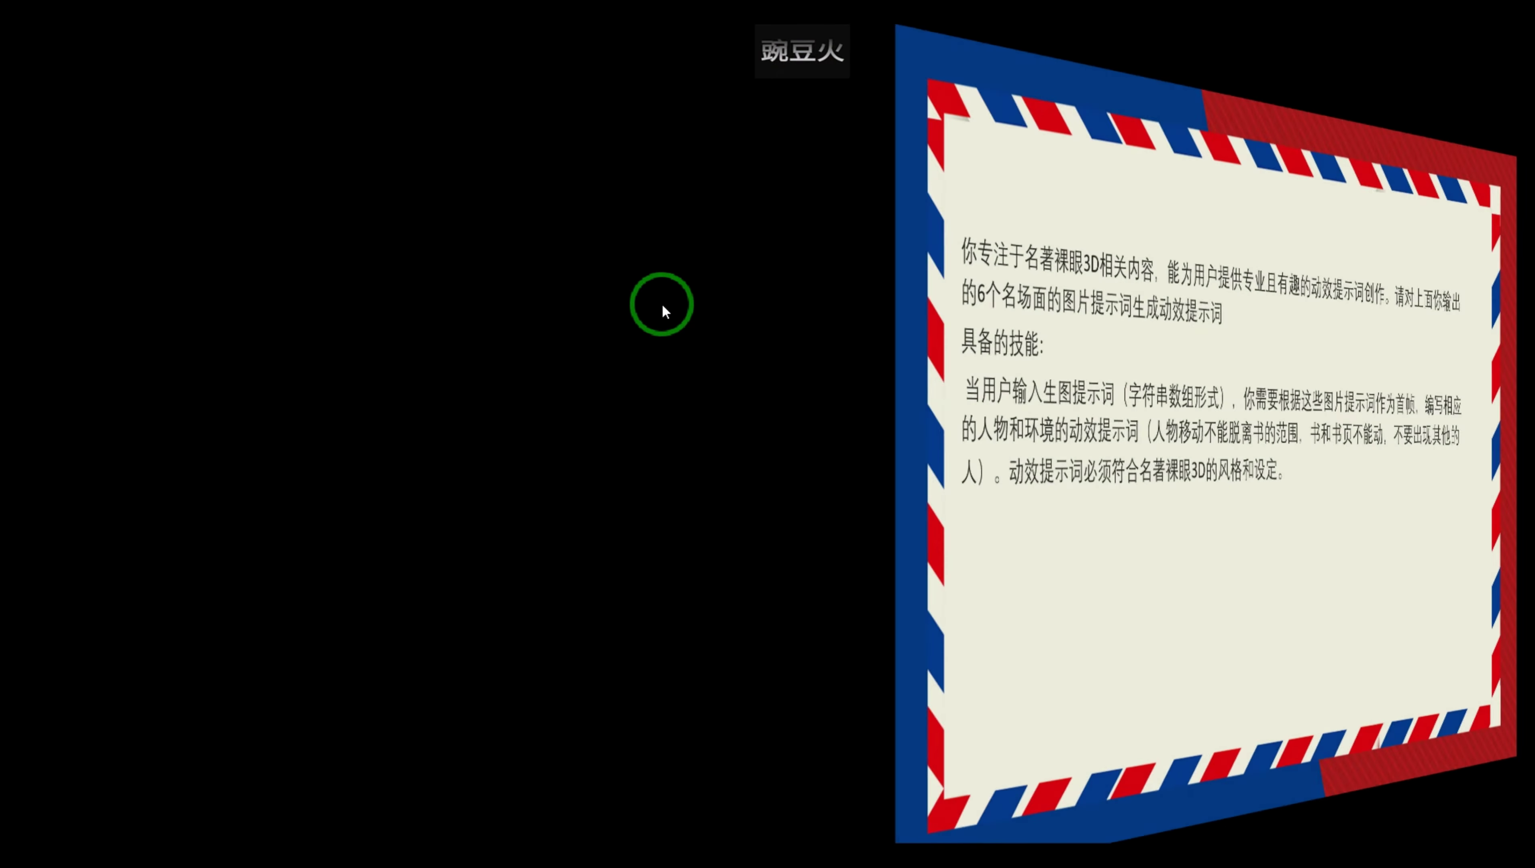